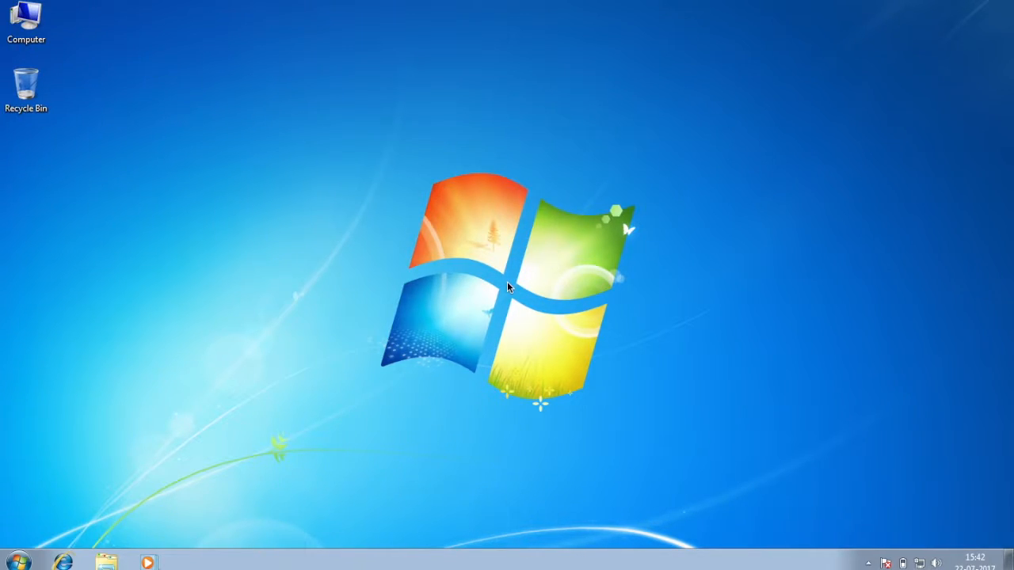
Open Local Disk (C:) from Computer in a maximized Explorer window
double_click(32, 15)
double_click(403, 75)
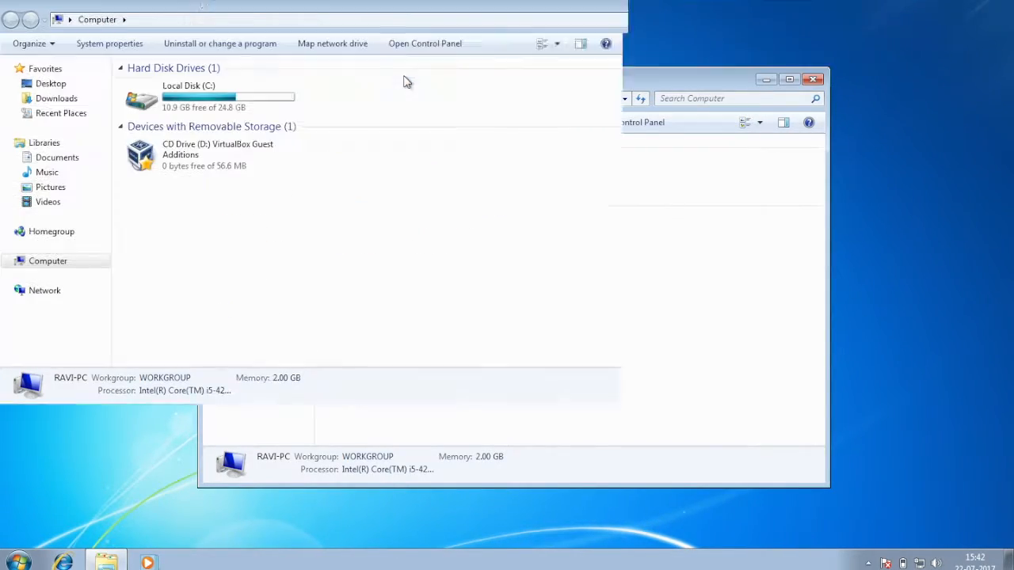
double_click(208, 101)
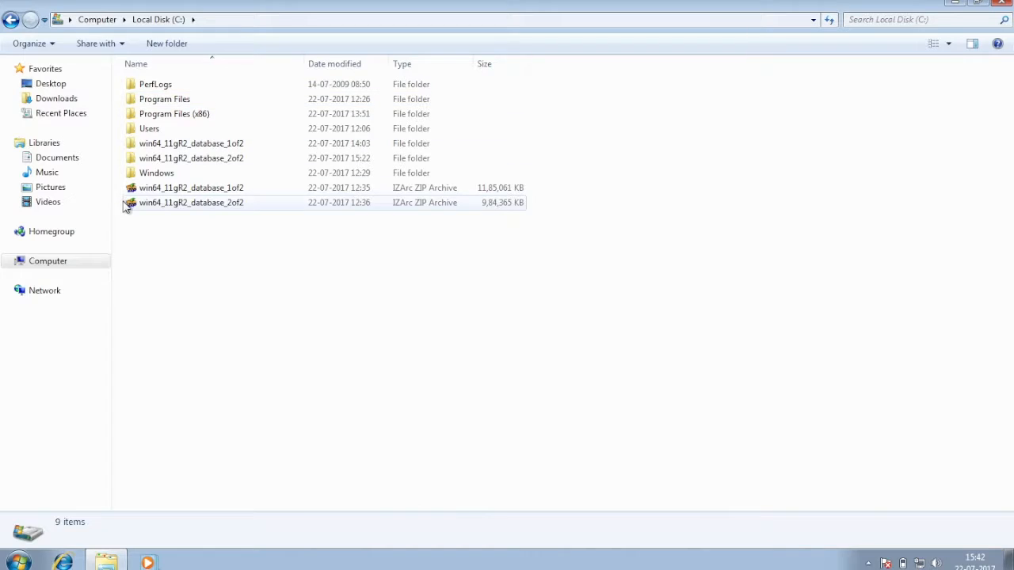
Select the win64_11gR2_database 1of2 and 2of2 ZIP archives to check their details
click(182, 191)
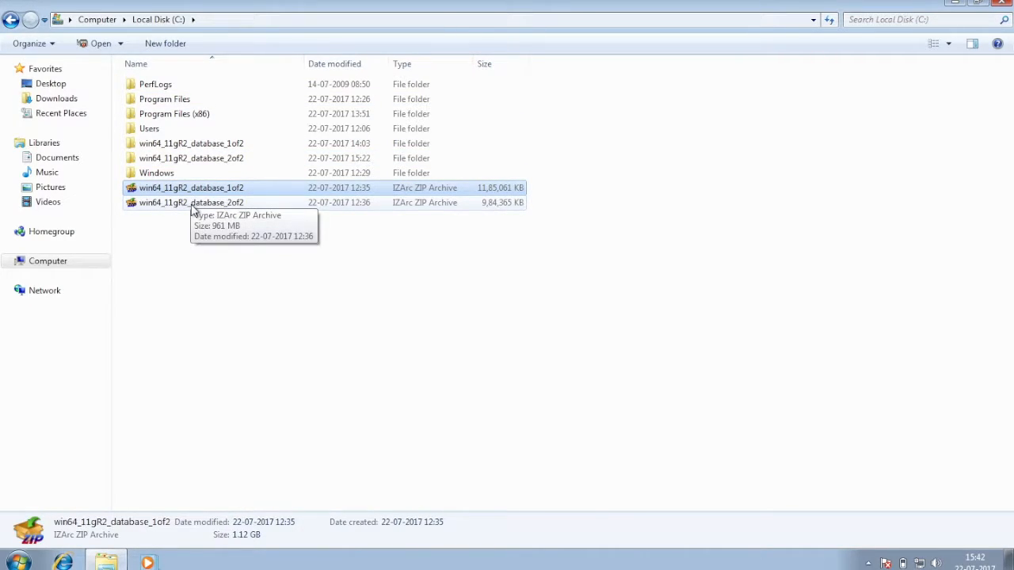
click(192, 202)
click(194, 191)
click(194, 203)
click(194, 190)
click(195, 203)
click(194, 192)
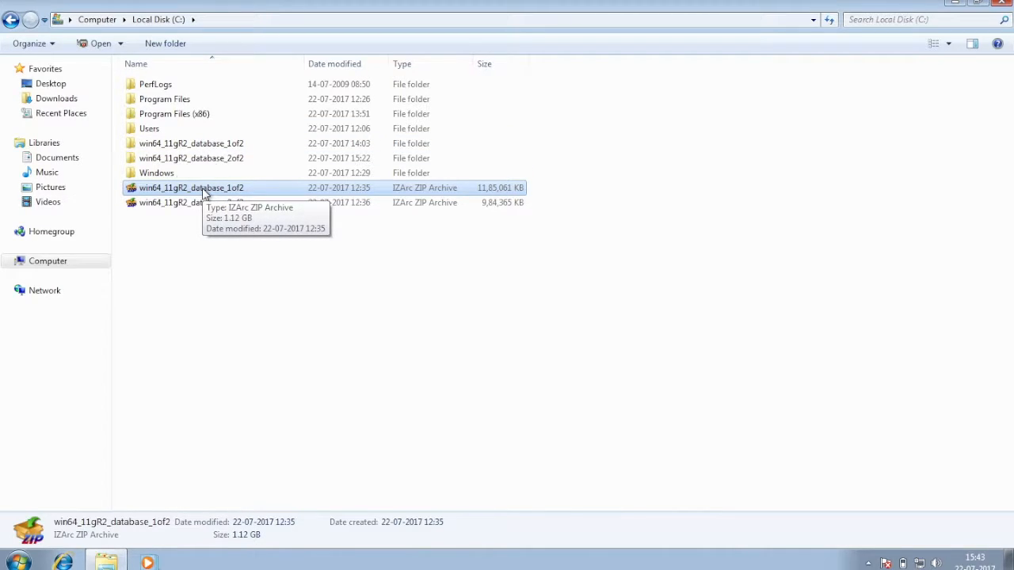
Inspect the 1of2 archive's IZArc extraction submenu, then select the extracted 1of2 folder
right_click(204, 192)
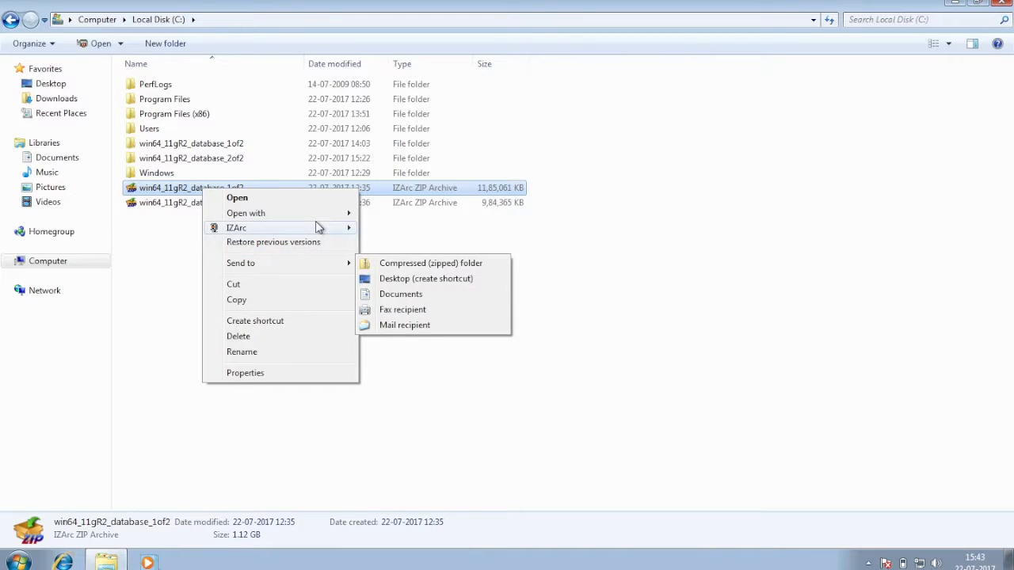
mouse_move(315, 230)
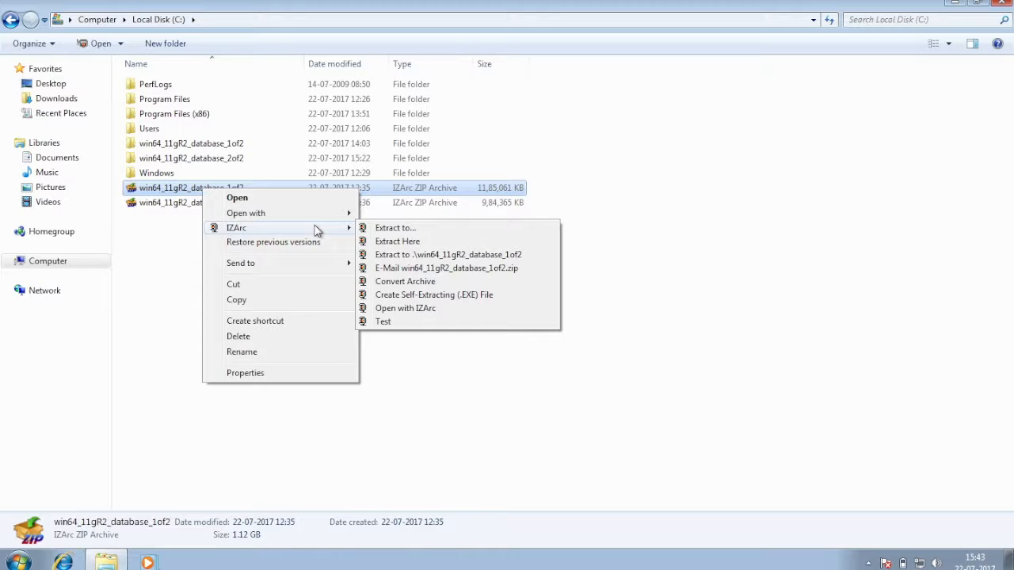
click(181, 296)
click(188, 146)
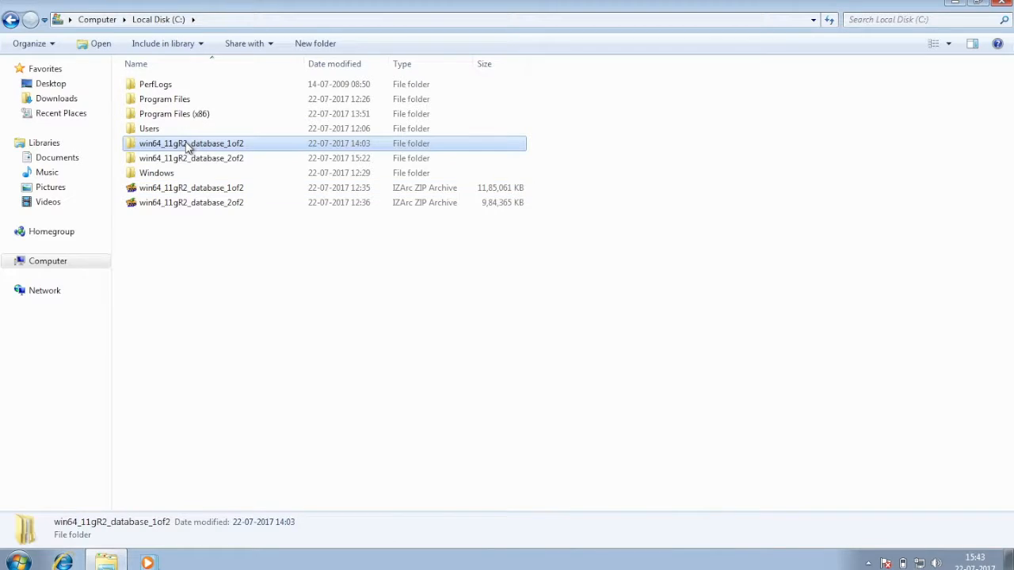
Open the win64_11gR2_database_2of2 download's database\stage\Components folder
key(shift+Down)
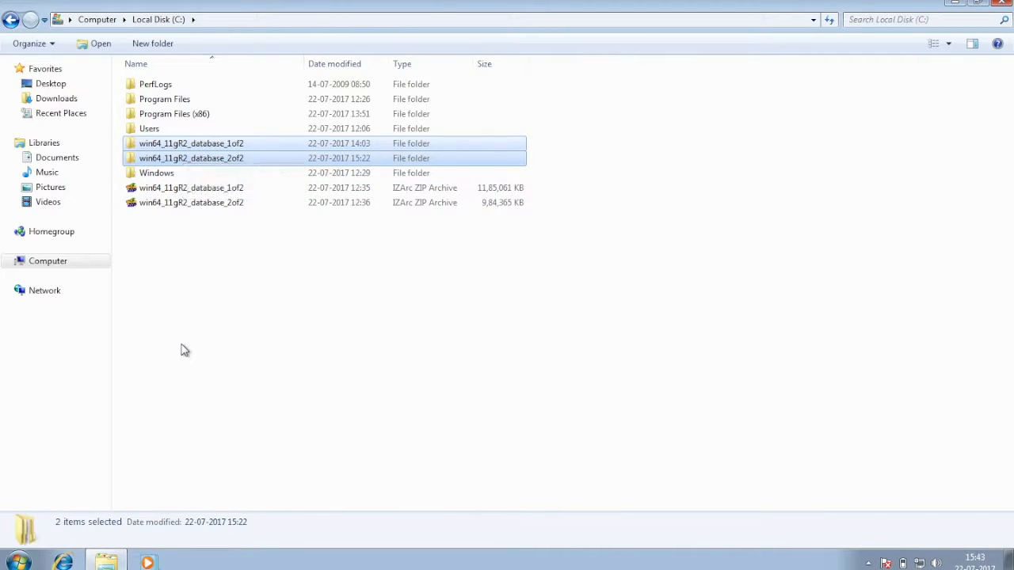
click(185, 349)
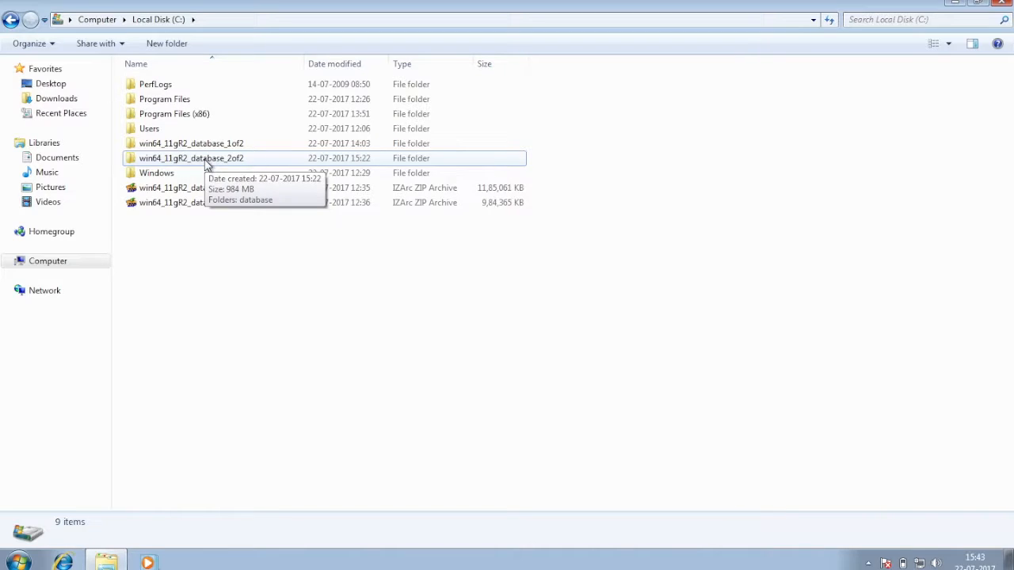
double_click(206, 160)
double_click(166, 87)
double_click(152, 93)
double_click(155, 94)
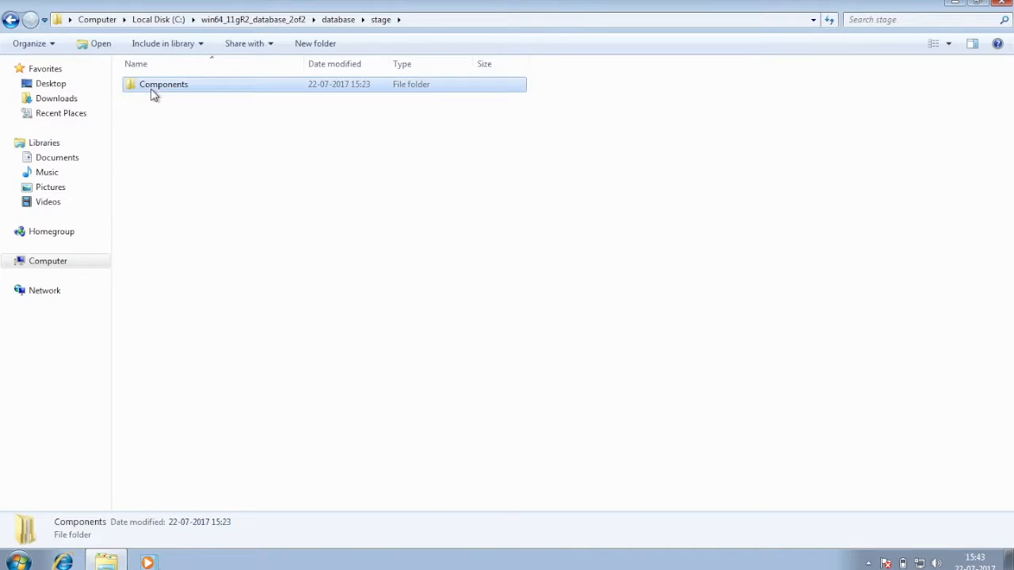
Copy the four oracle component folders and go back to Local Disk (C:)
drag(145, 182, 244, 92)
right_click(235, 94)
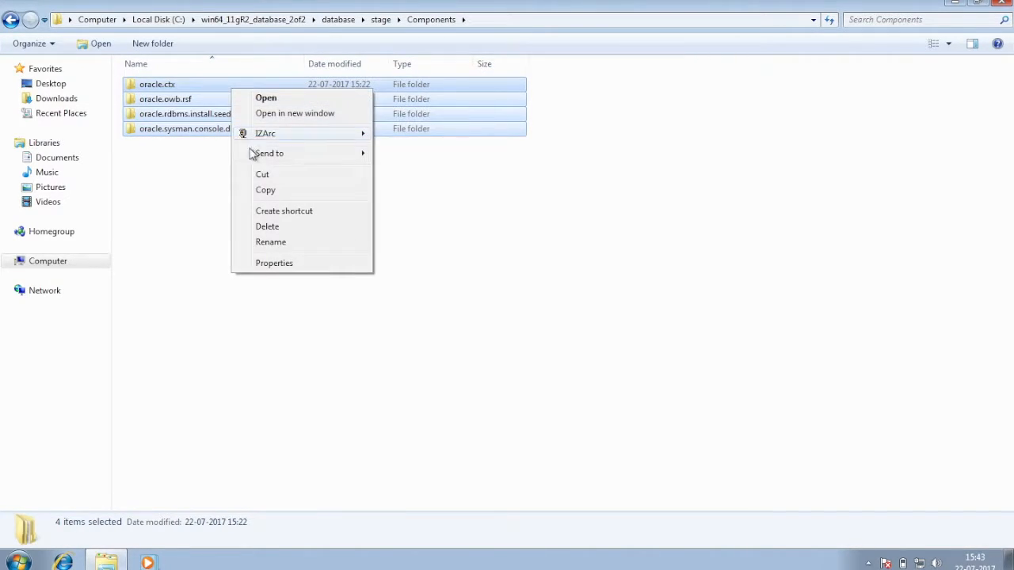
click(256, 190)
click(11, 20)
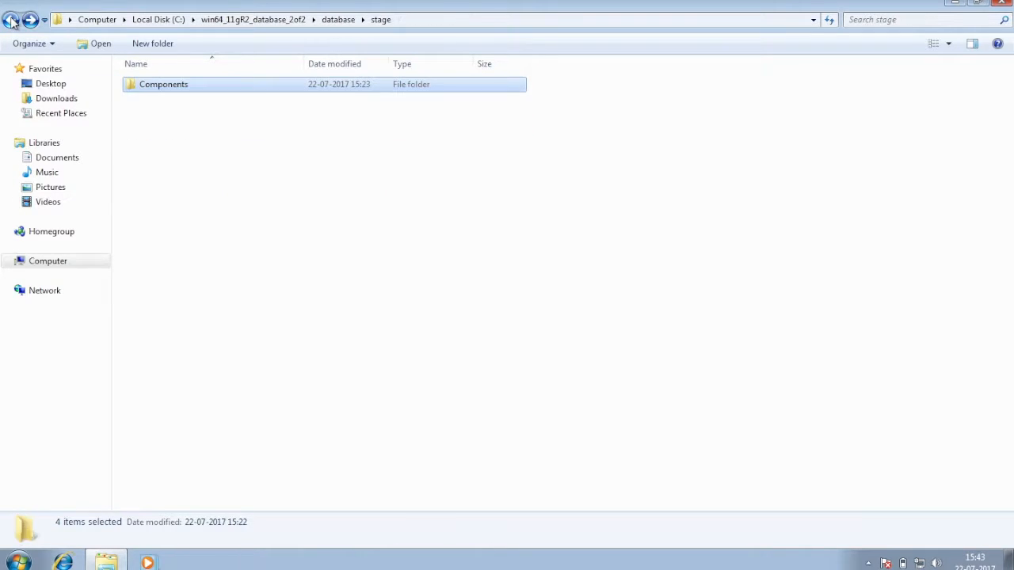
click(11, 20)
click(11, 20)
click(11, 20)
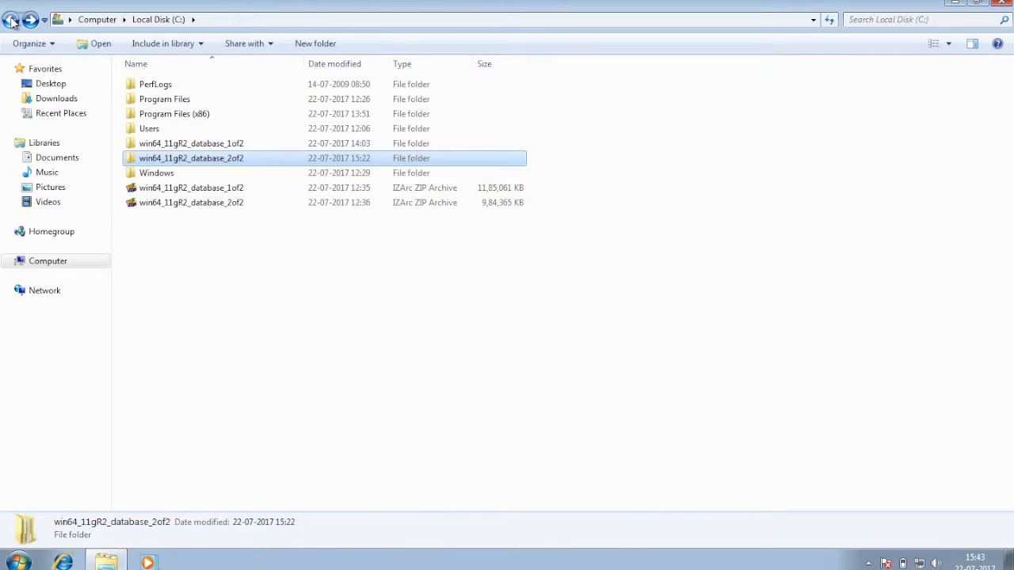
Paste the four oracle folders into 1of2's database\stage\Components, then return to the database folder
double_click(175, 145)
double_click(167, 86)
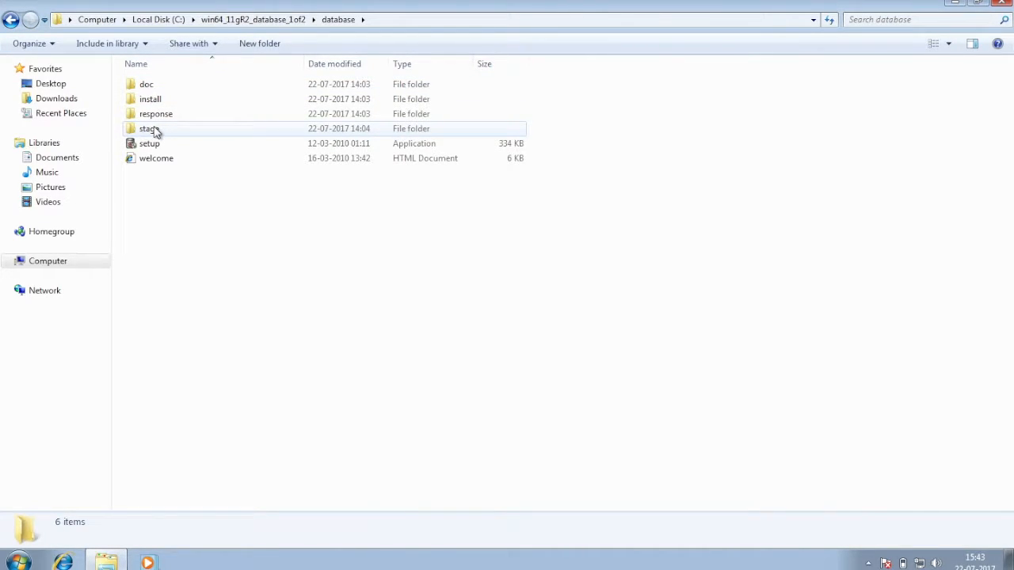
double_click(155, 130)
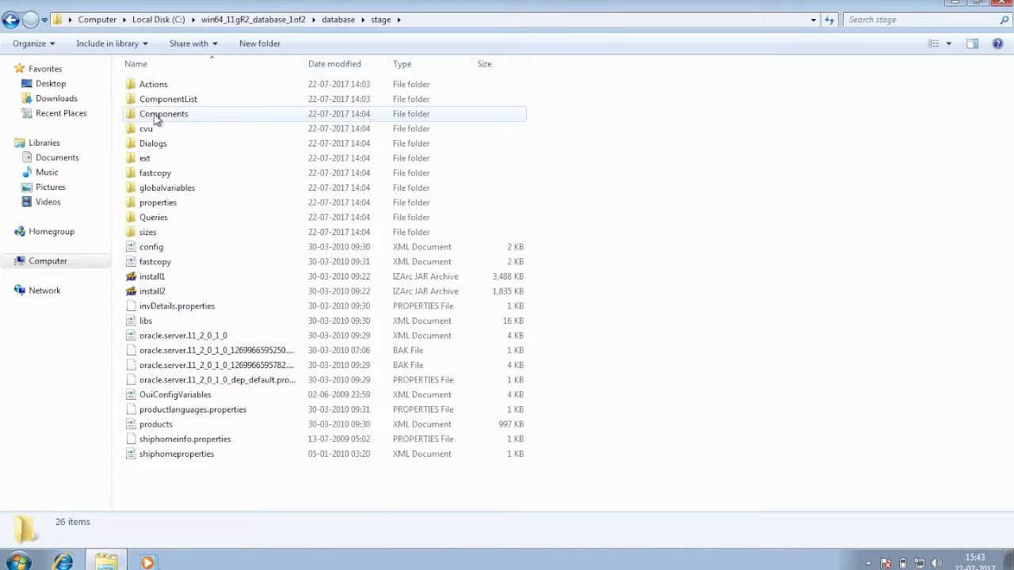
double_click(163, 115)
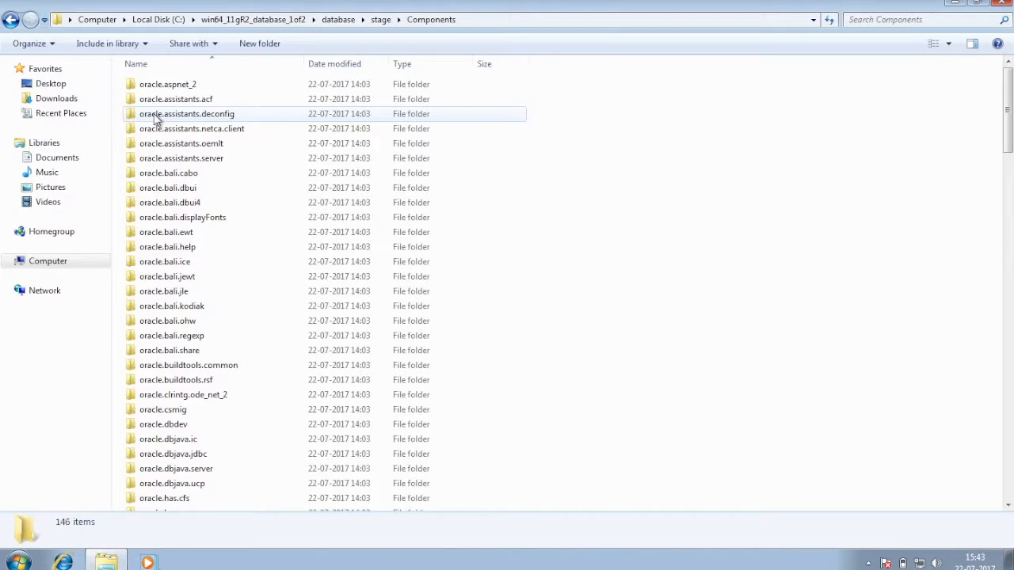
right_click(656, 246)
click(687, 338)
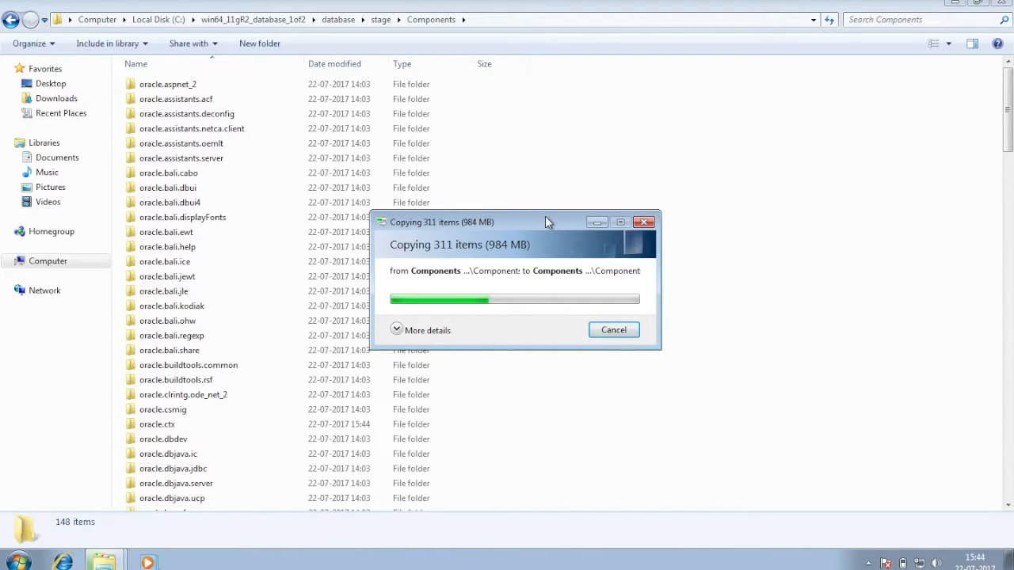
click(10, 20)
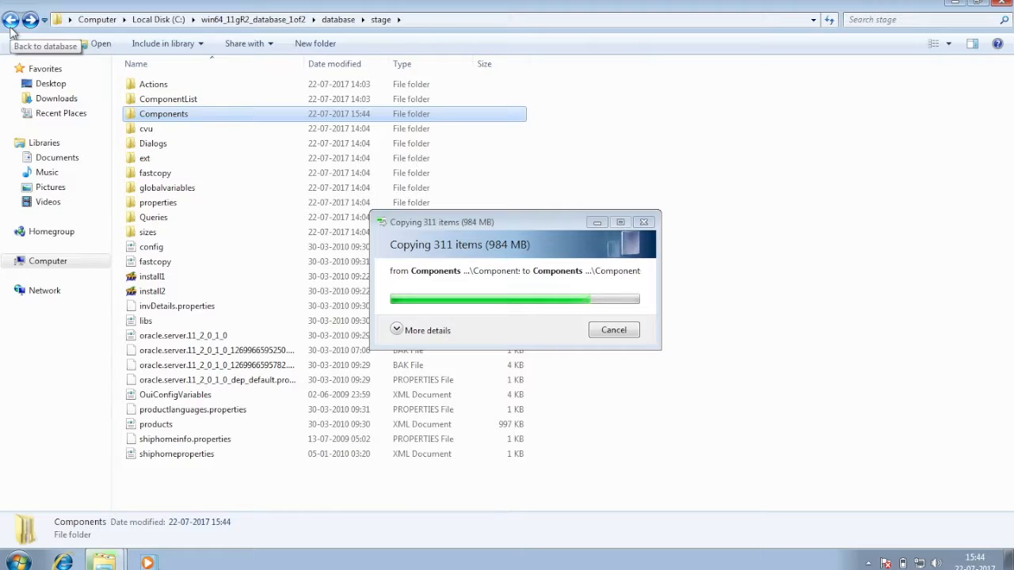
click(10, 25)
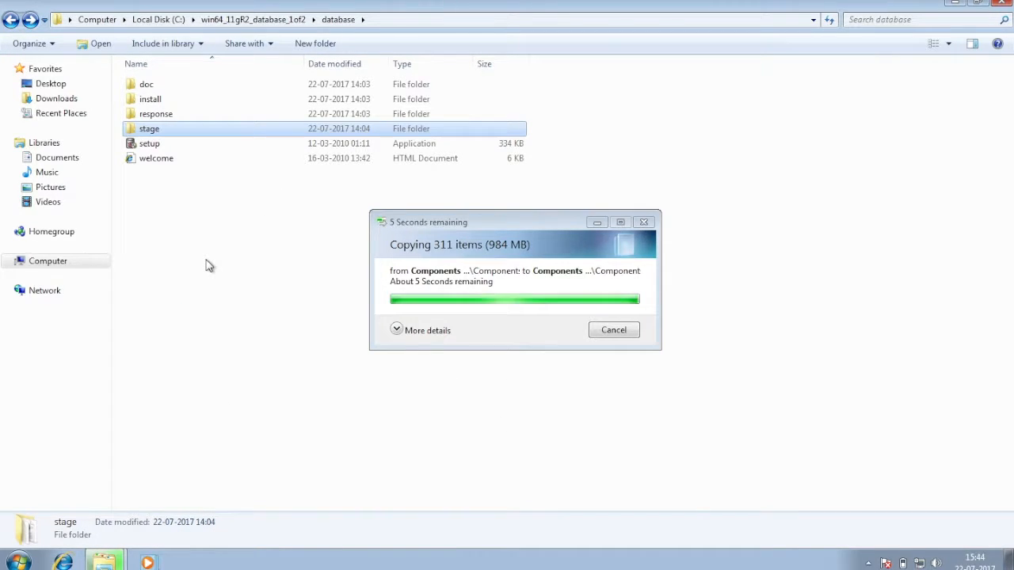
Run setup.exe from the 1of2 database folder, approve the UAC prompt, and minimize Explorer
double_click(170, 147)
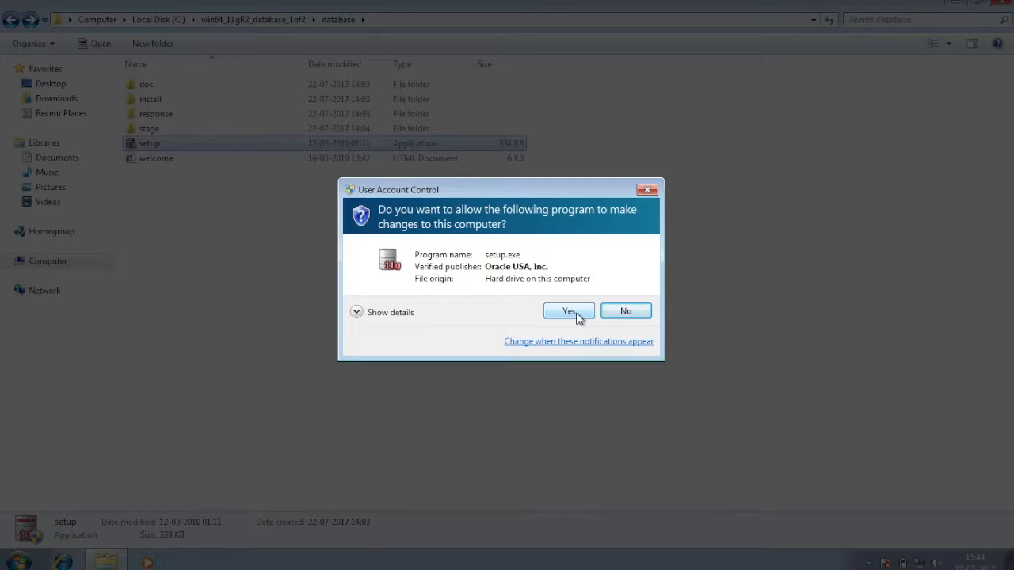
click(569, 312)
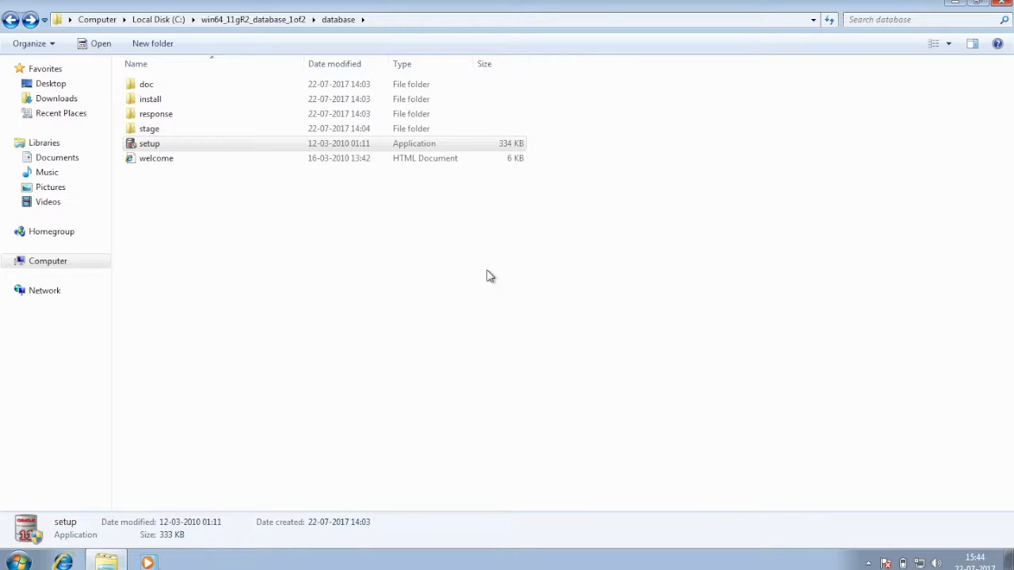
click(335, 315)
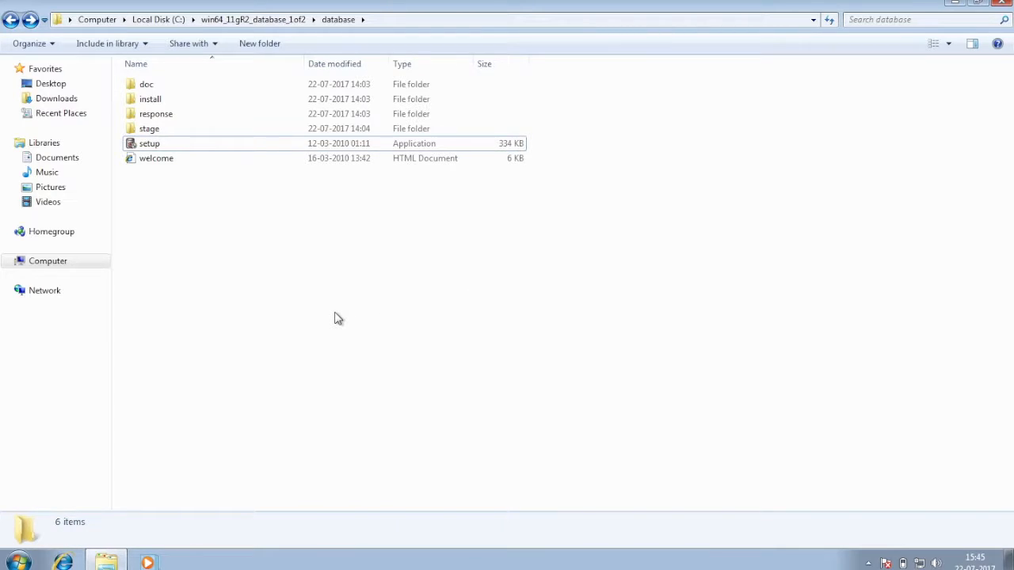
click(113, 563)
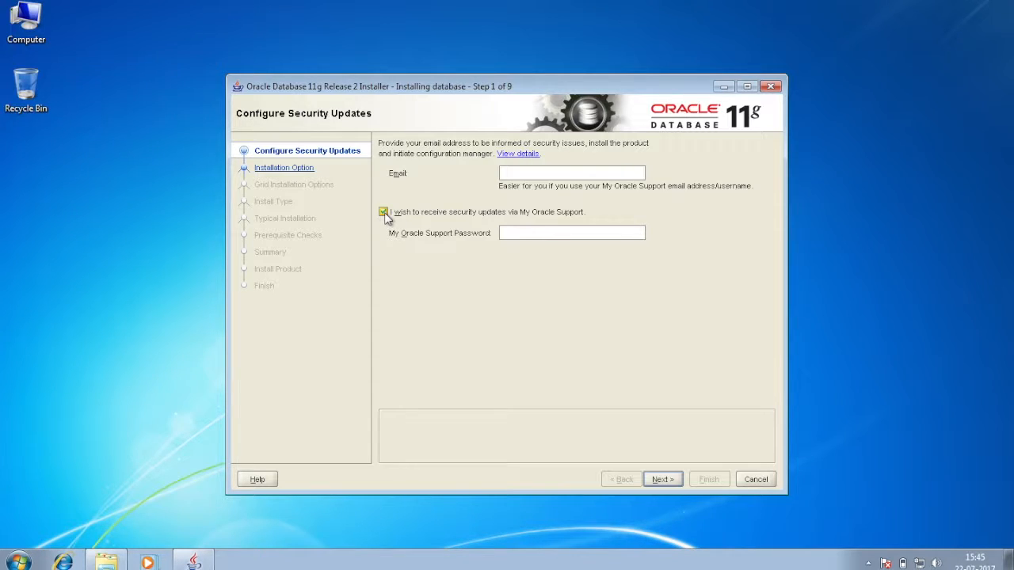
Decline My Oracle Support security updates without an email and confirm the warning
click(384, 212)
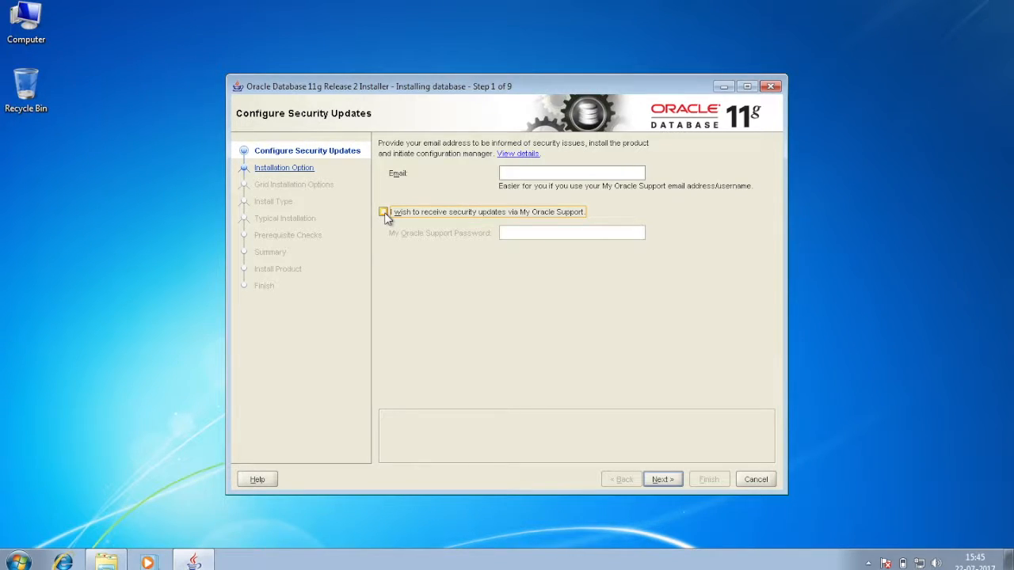
click(663, 479)
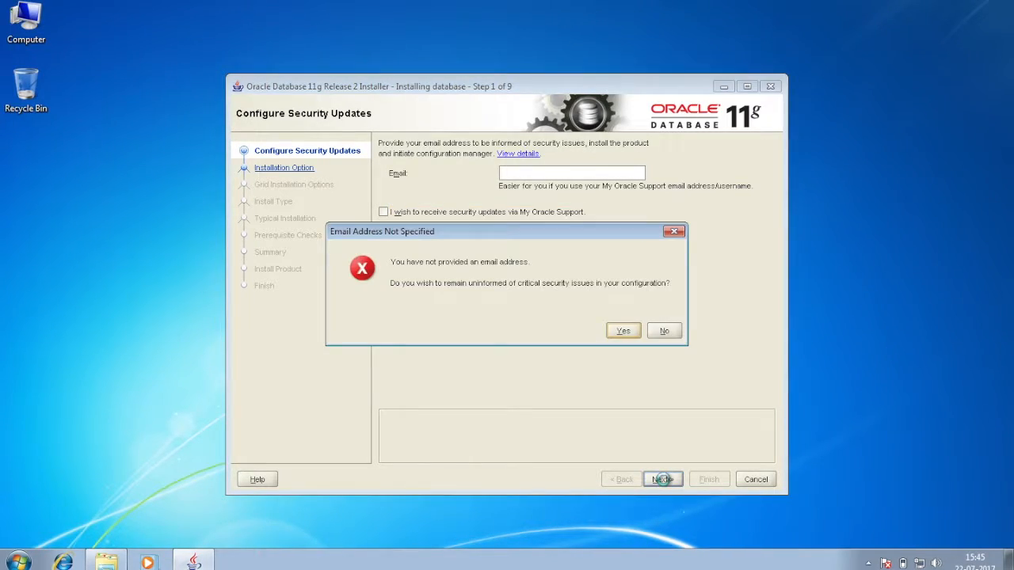
click(623, 332)
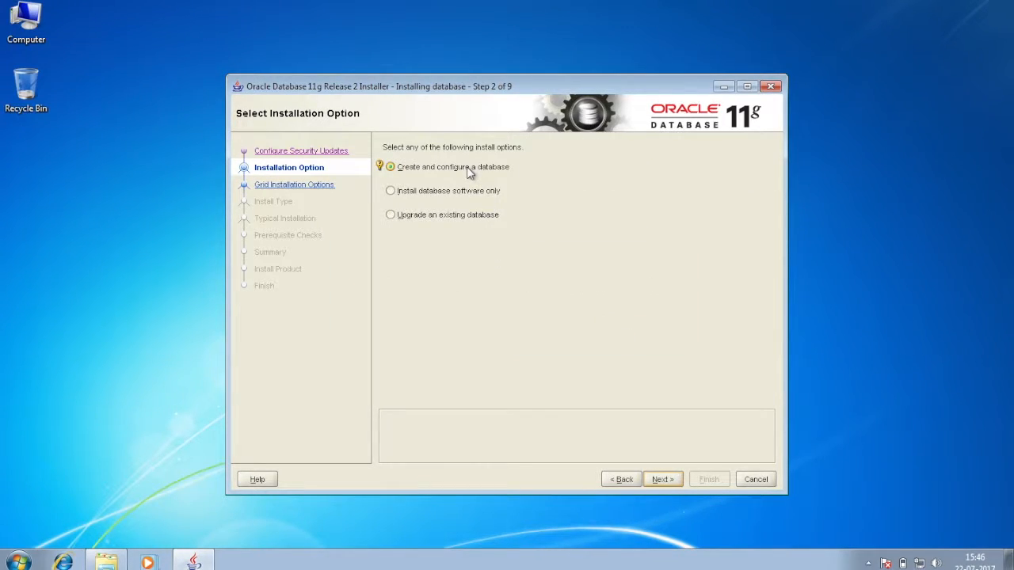
Keep 'Create and configure a database' and Desktop Class to reach Typical Install Configuration
click(663, 479)
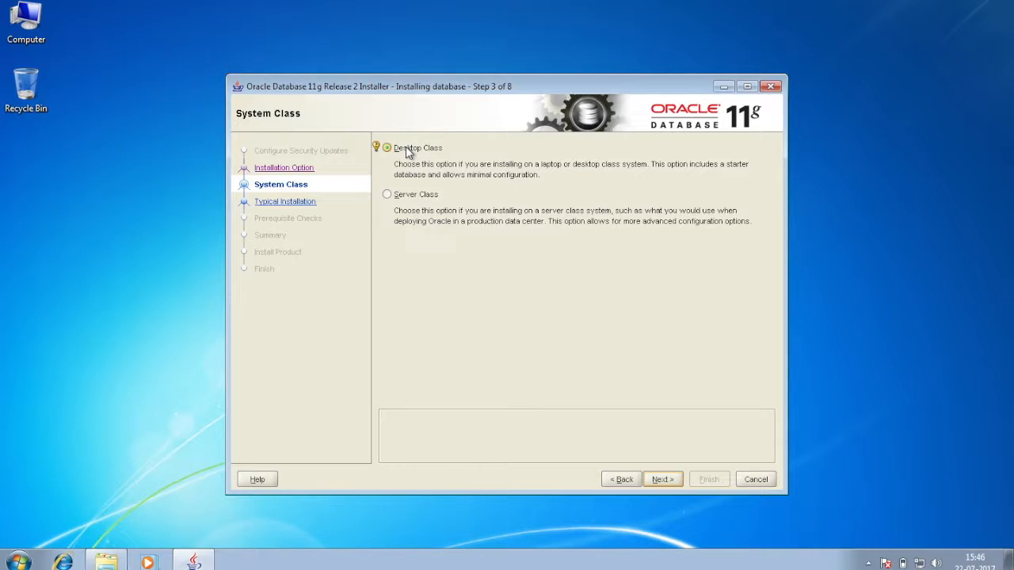
click(664, 480)
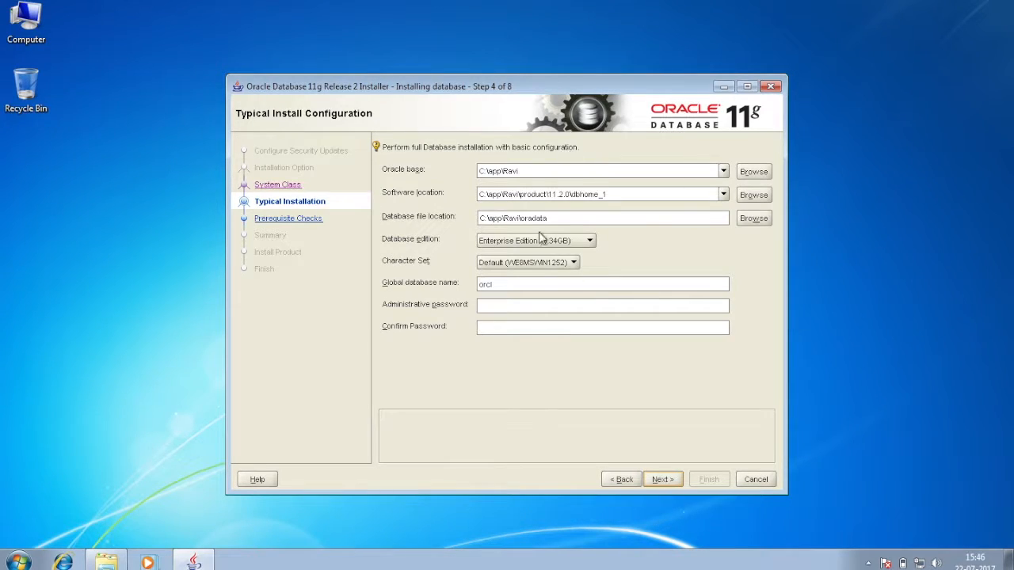
Keep Enterprise Edition and the global database name orcl
click(590, 241)
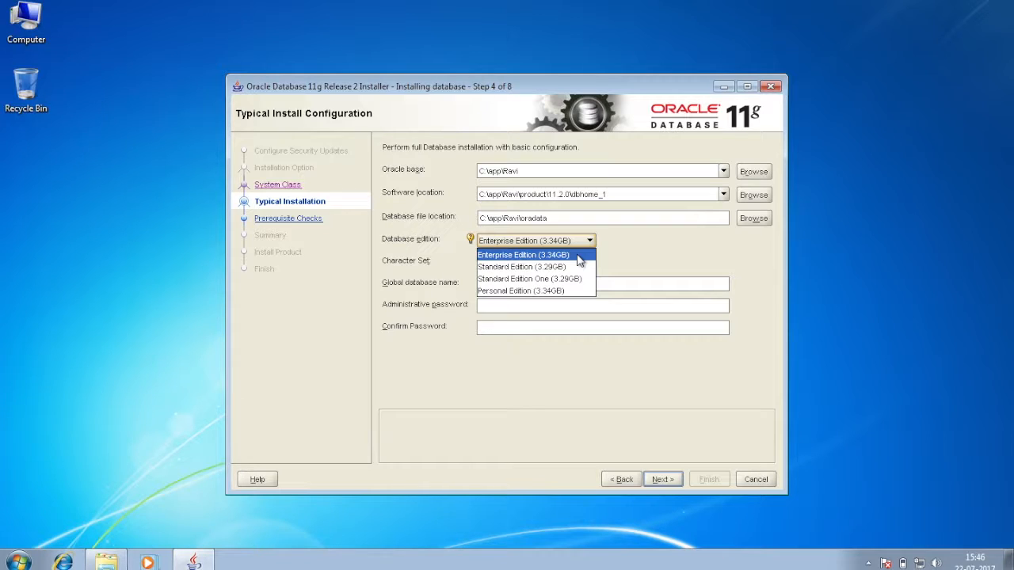
click(579, 255)
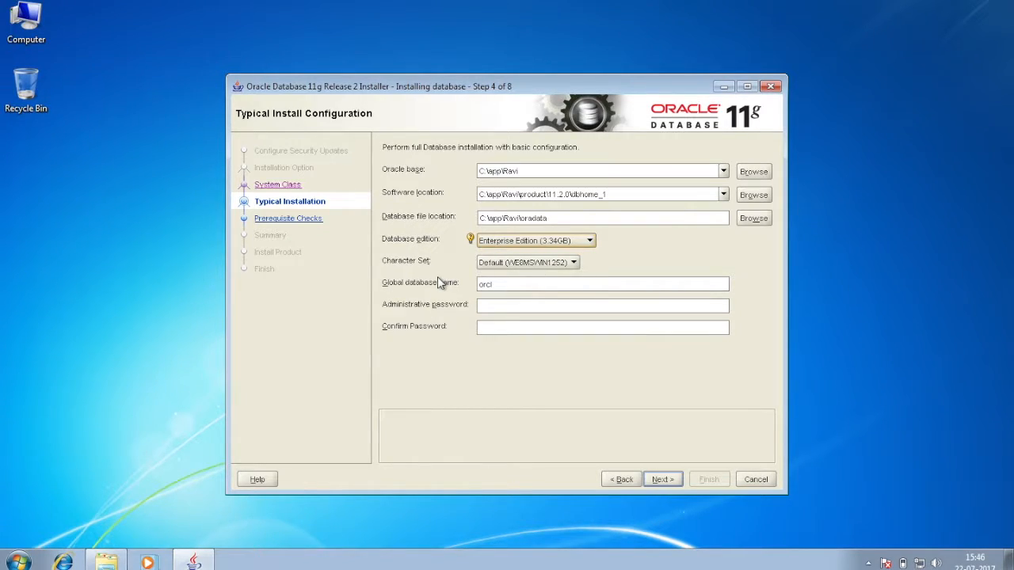
click(504, 284)
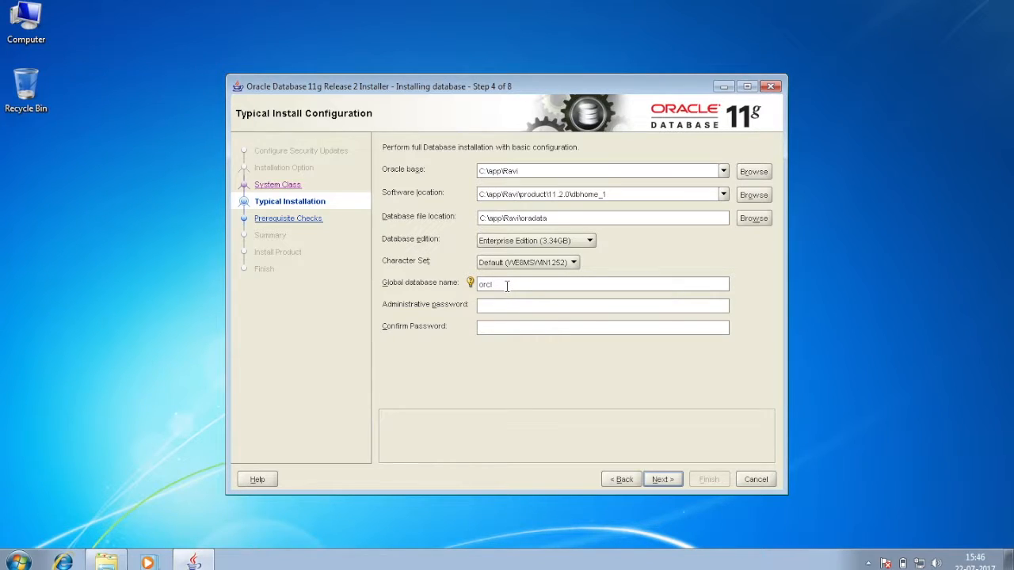
drag(507, 285, 458, 283)
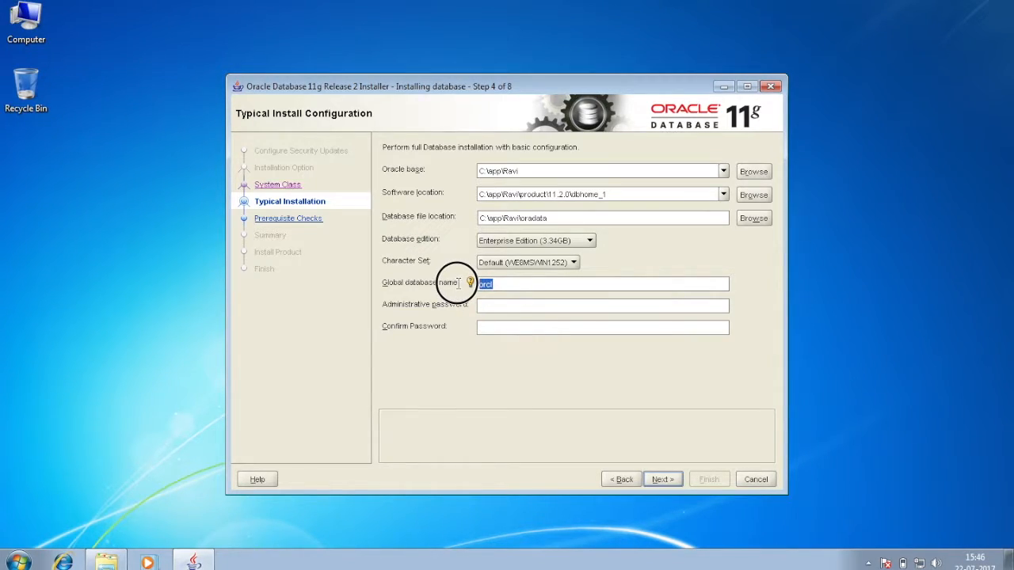
Enter and confirm the administrative password, then continue past Typical Install Configuration
click(506, 286)
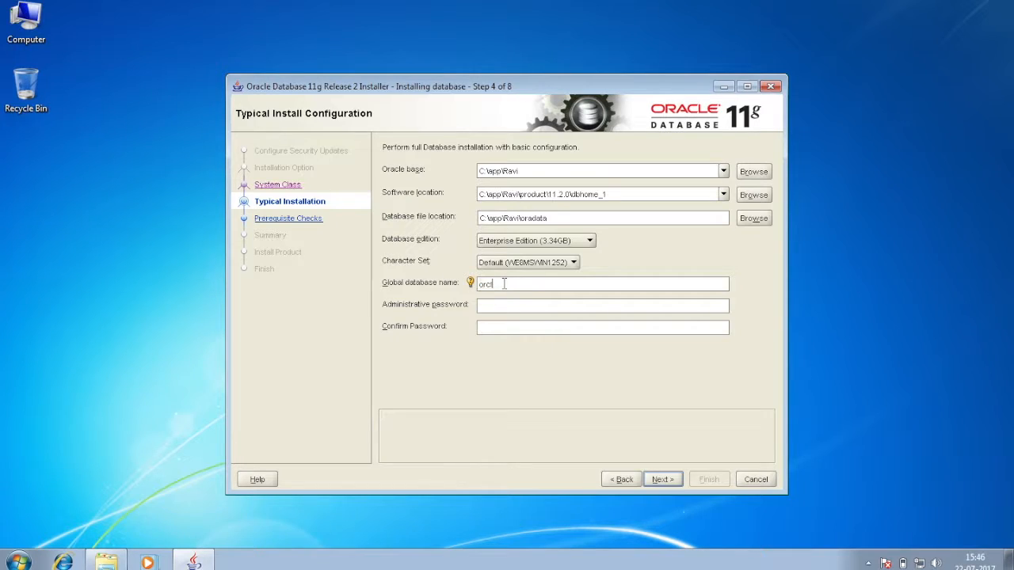
click(493, 306)
text(oracle)
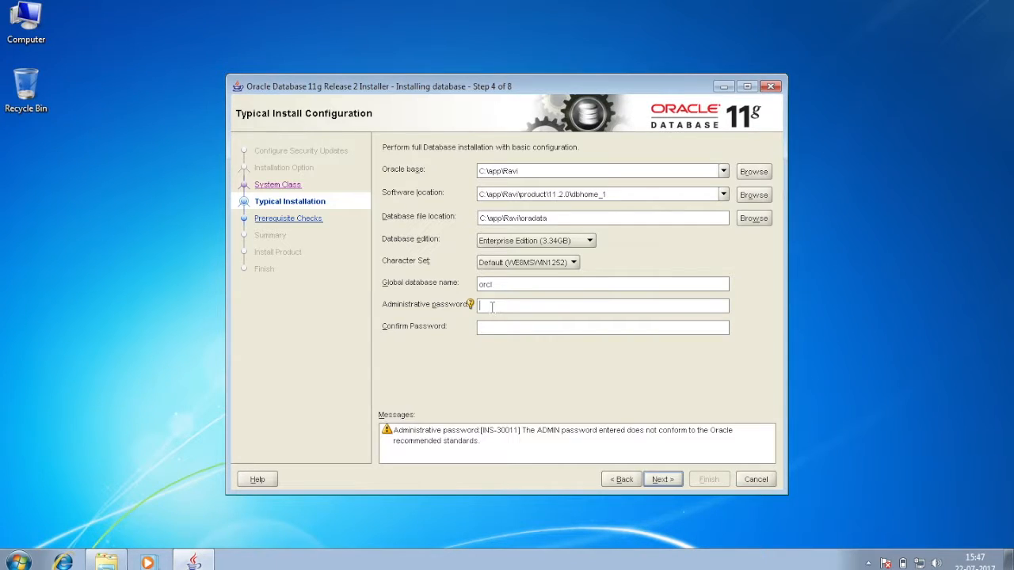
key(BackSpace)
key(BackSpace)
key(BackSpace)
key(BackSpace)
key(BackSpace)
key(BackSpace)
text(oracle)
key(Tab)
text(oracle)
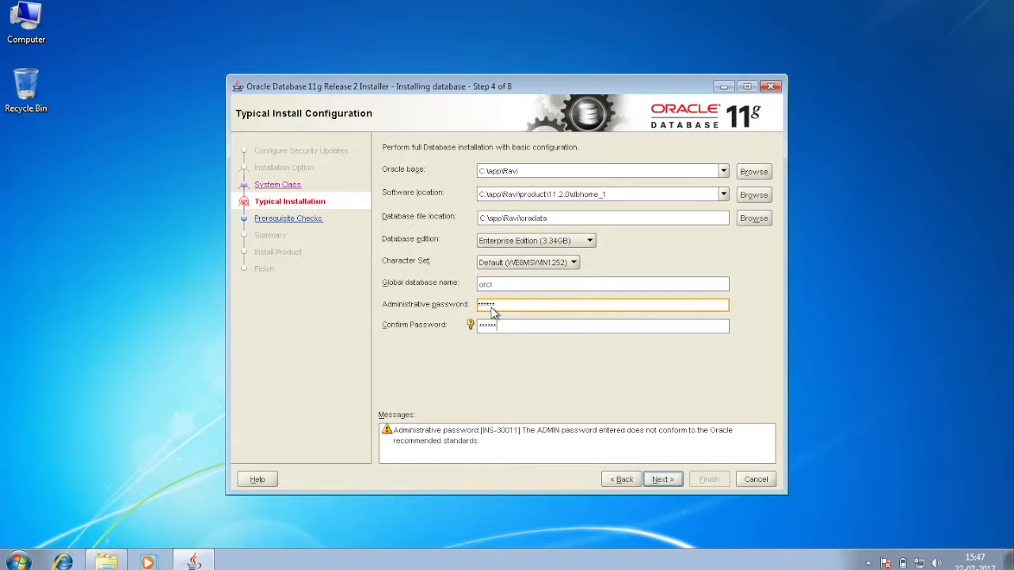
click(657, 480)
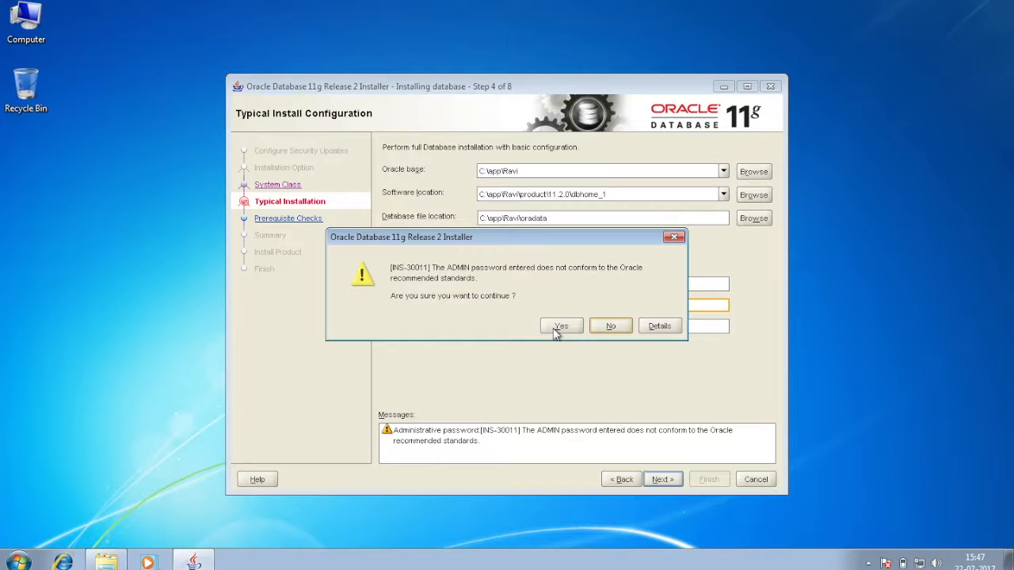
Accept the INS-30011 warning, Finish the Summary to install, and allow Java through the firewall
click(560, 326)
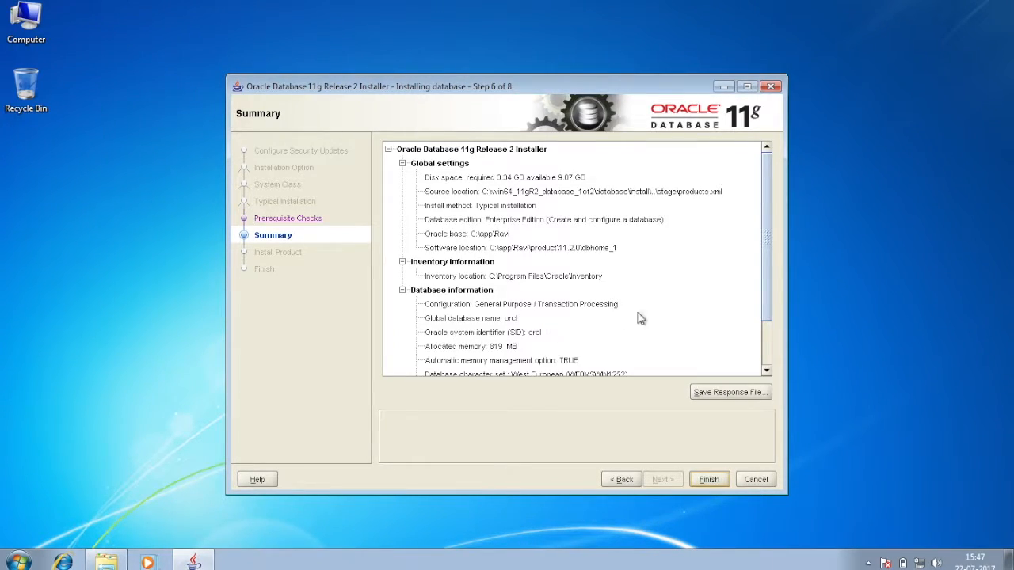
click(704, 479)
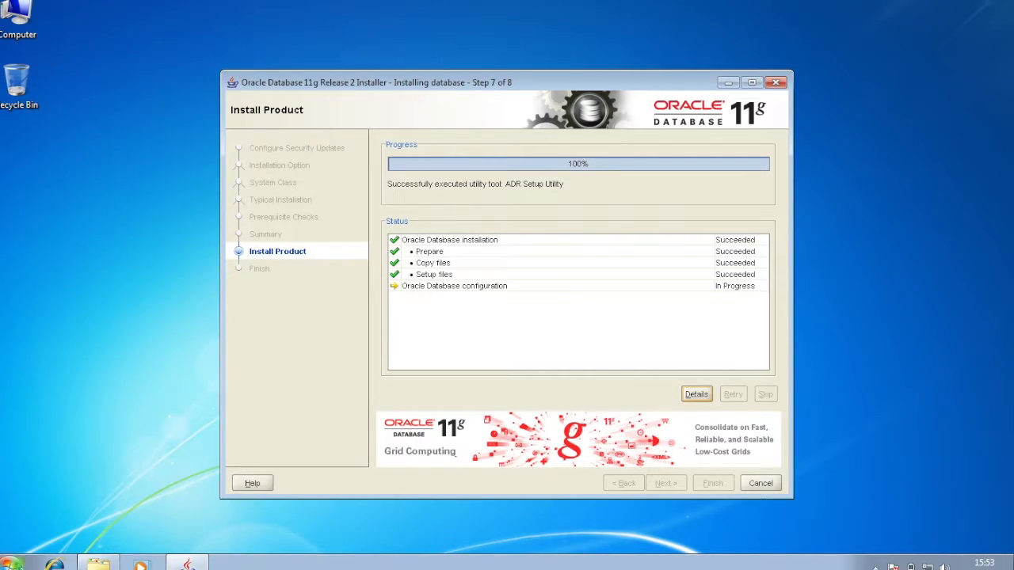
click(14, 563)
click(70, 506)
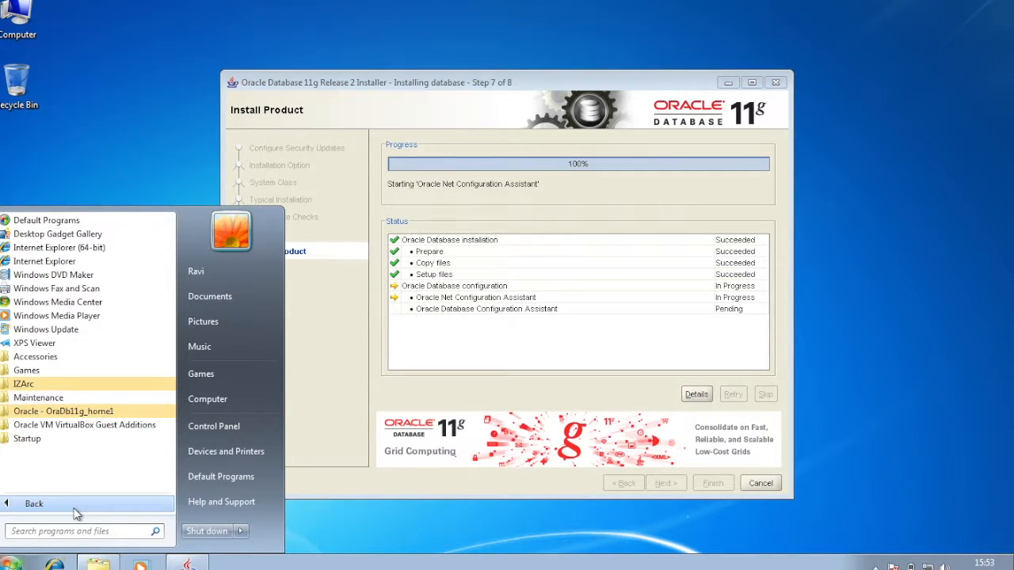
click(83, 414)
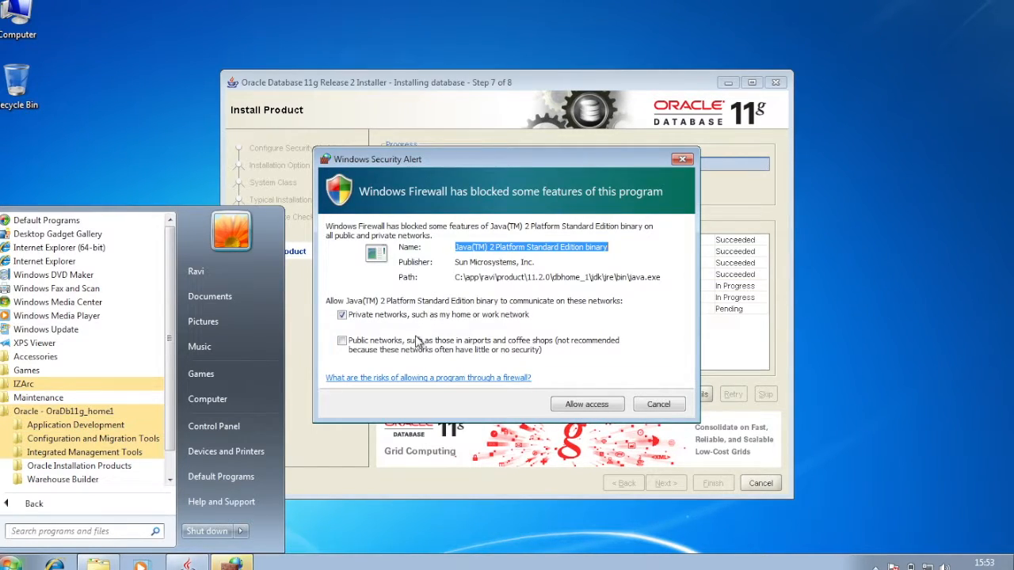
click(418, 342)
click(586, 404)
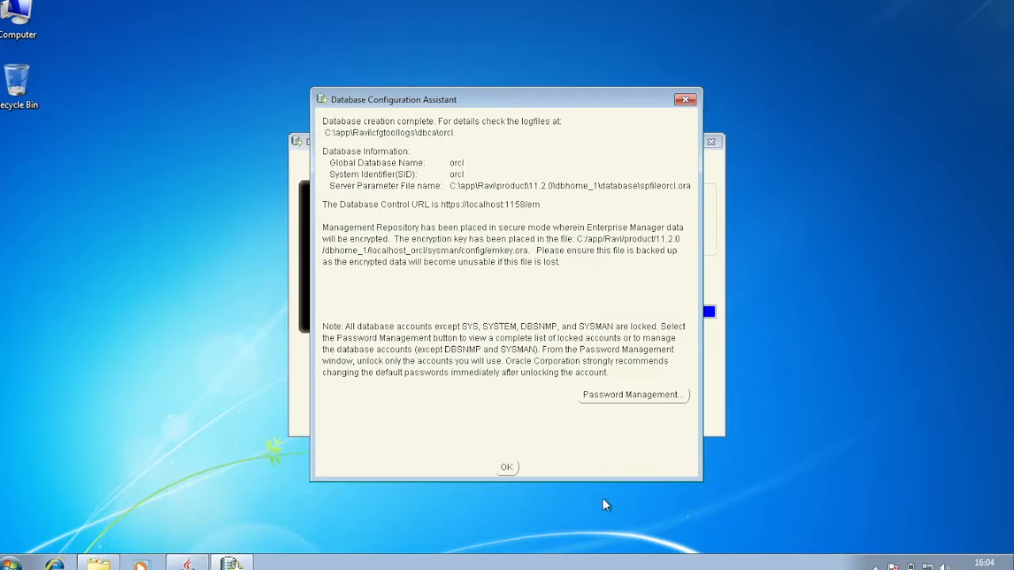
In Password Management, unlock the HR account and give it a new password
click(631, 396)
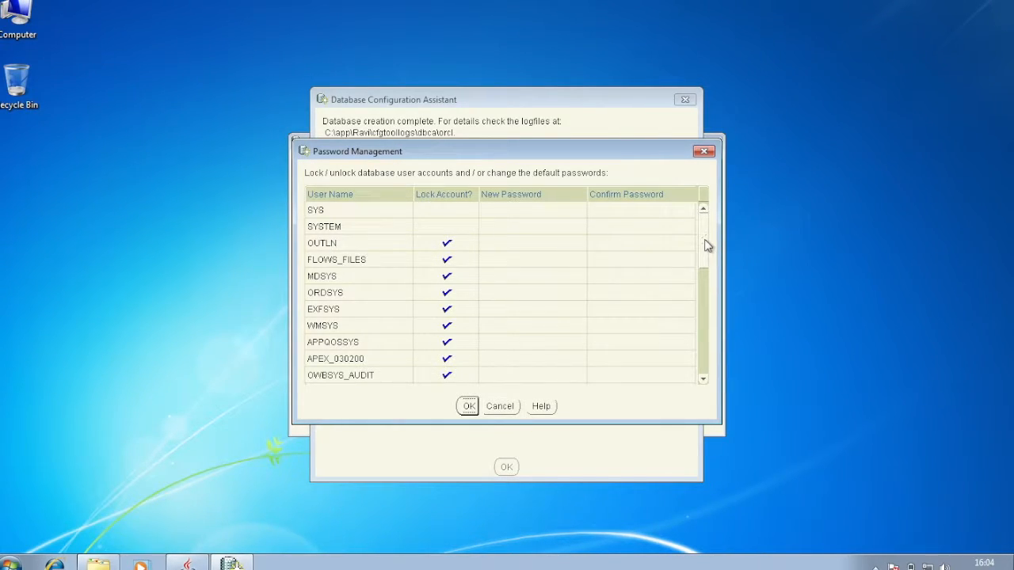
drag(708, 245, 685, 192)
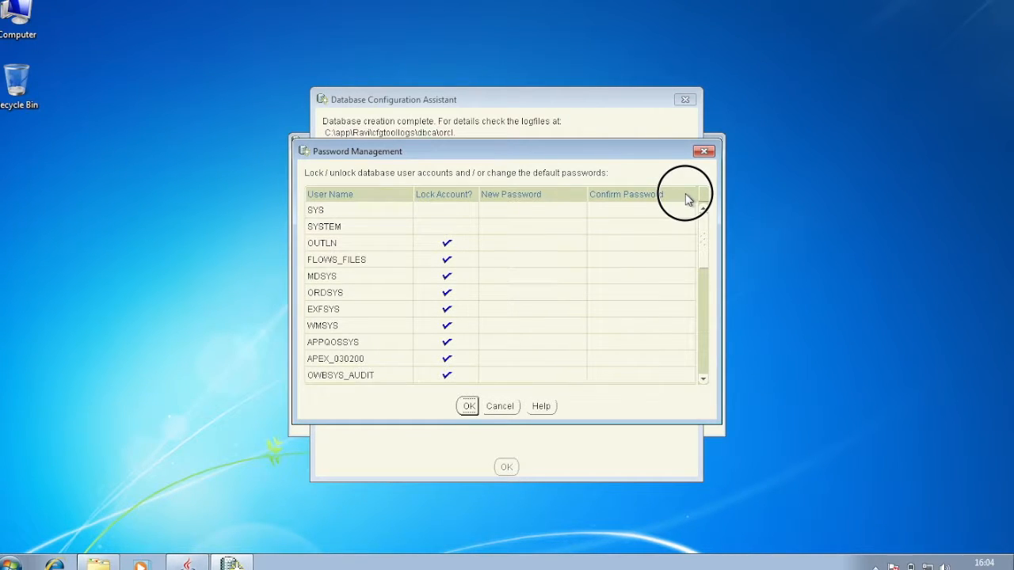
drag(686, 199, 685, 370)
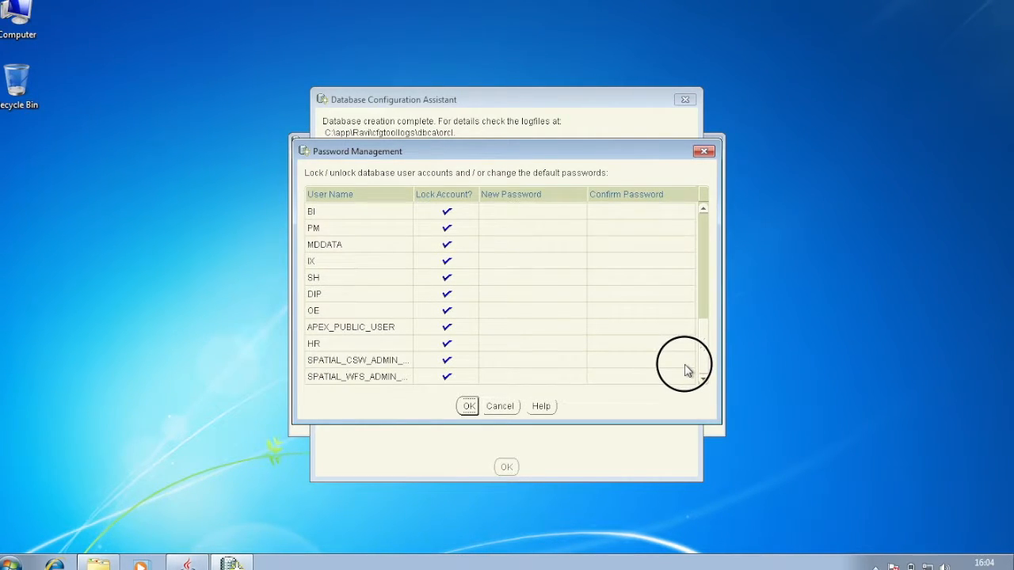
click(447, 347)
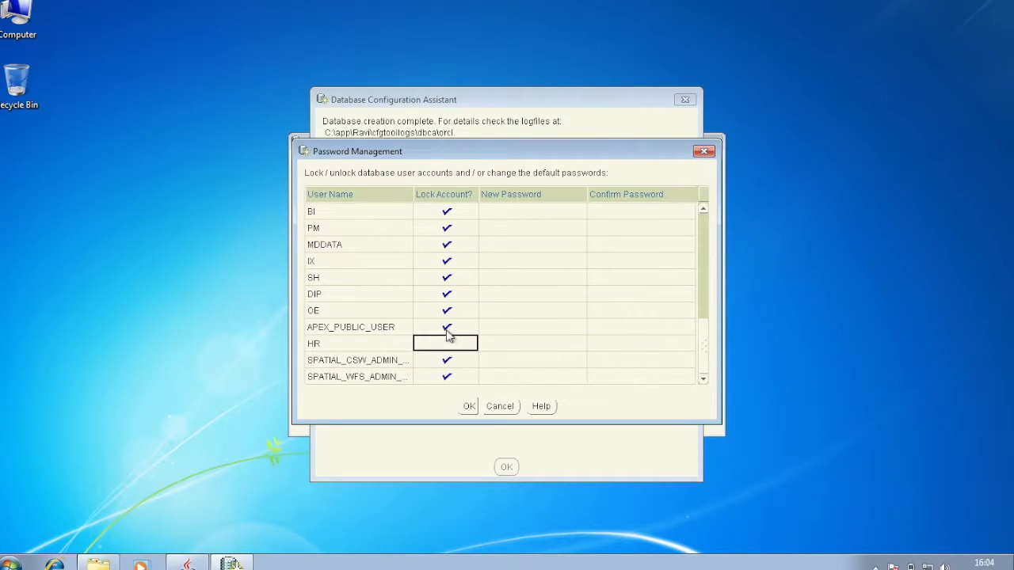
click(446, 312)
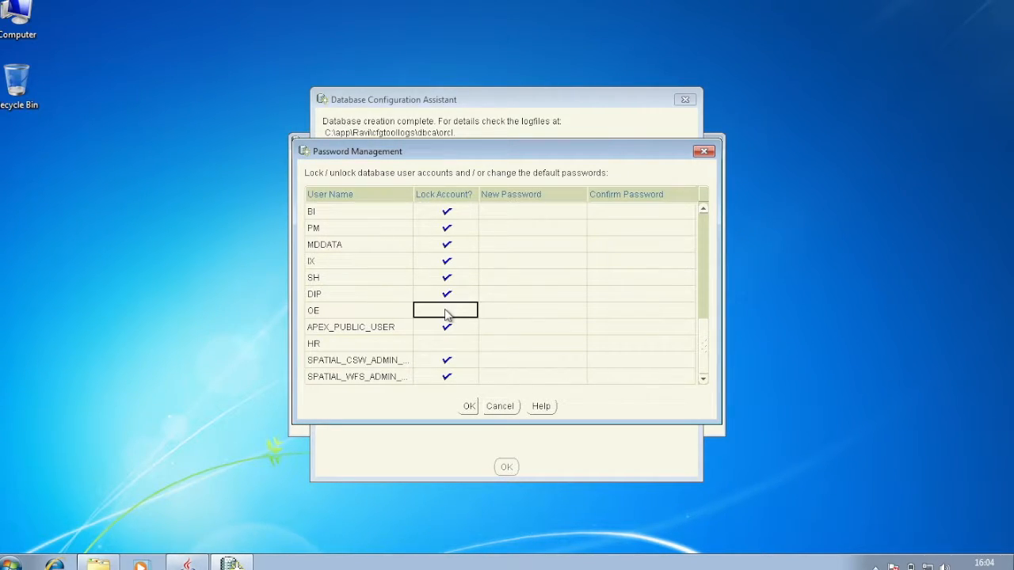
click(489, 342)
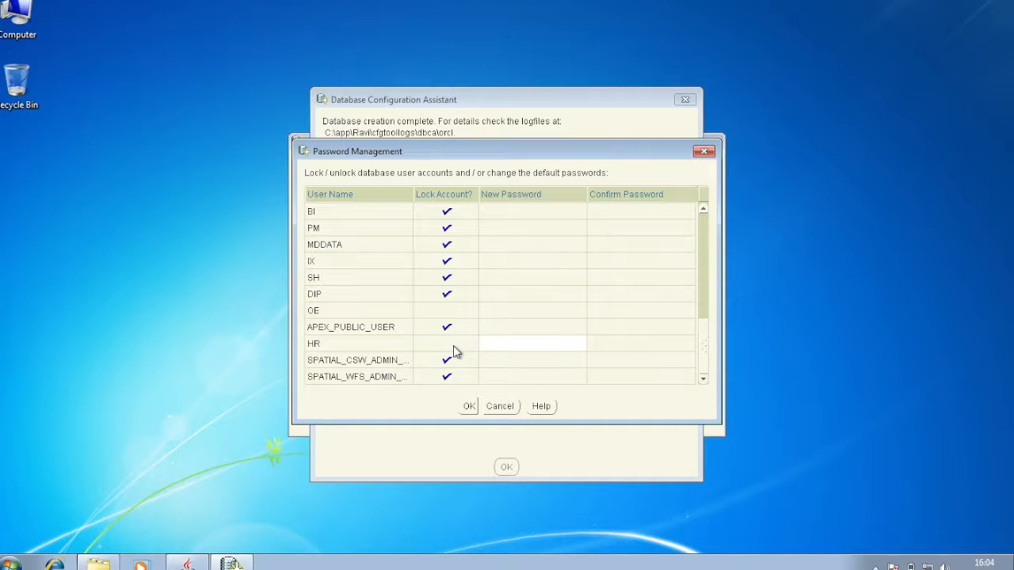
key(Up)
key(Up)
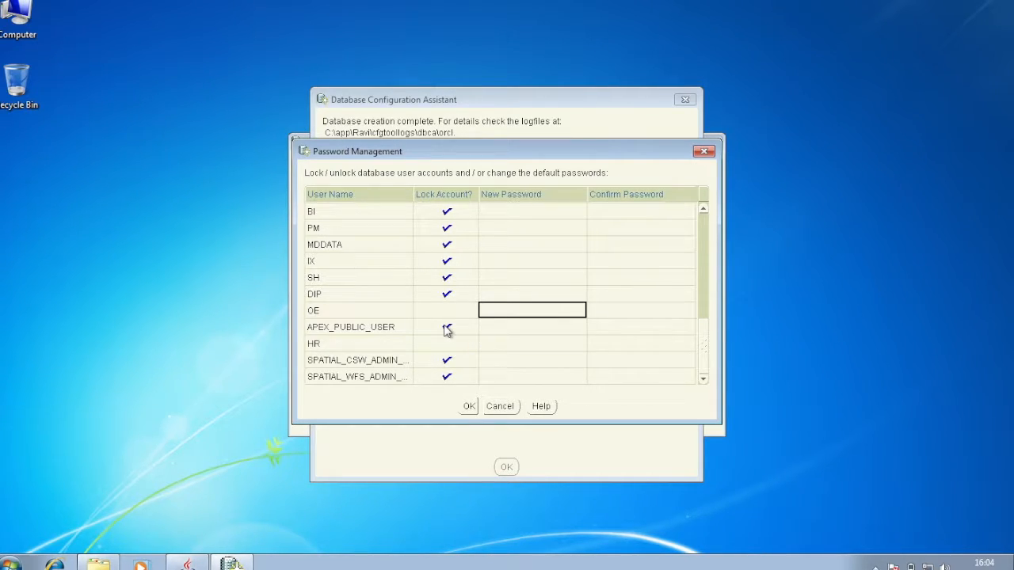
Re-lock the OE and DIP accounts and confirm the account settings with OK
click(446, 327)
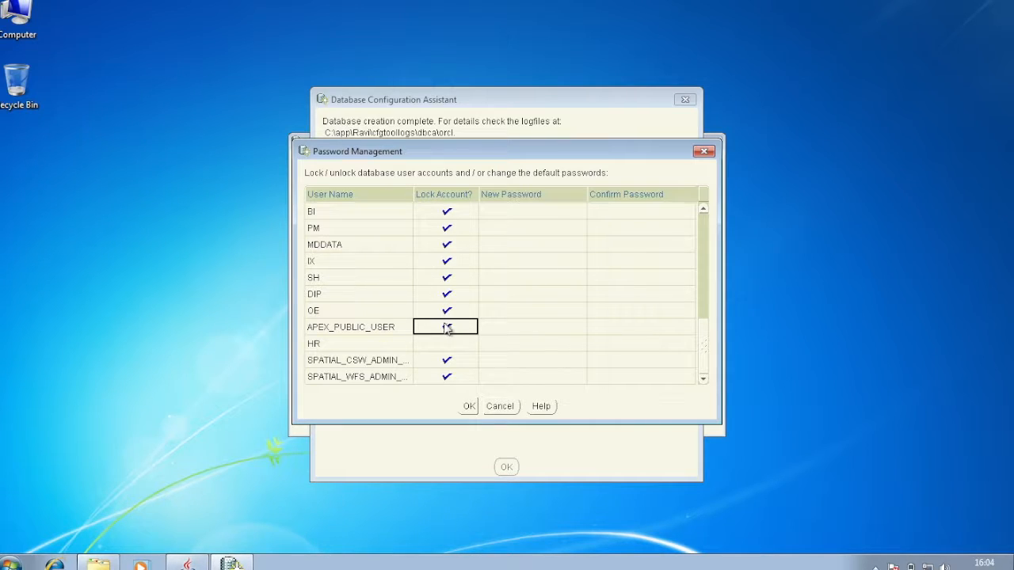
click(446, 311)
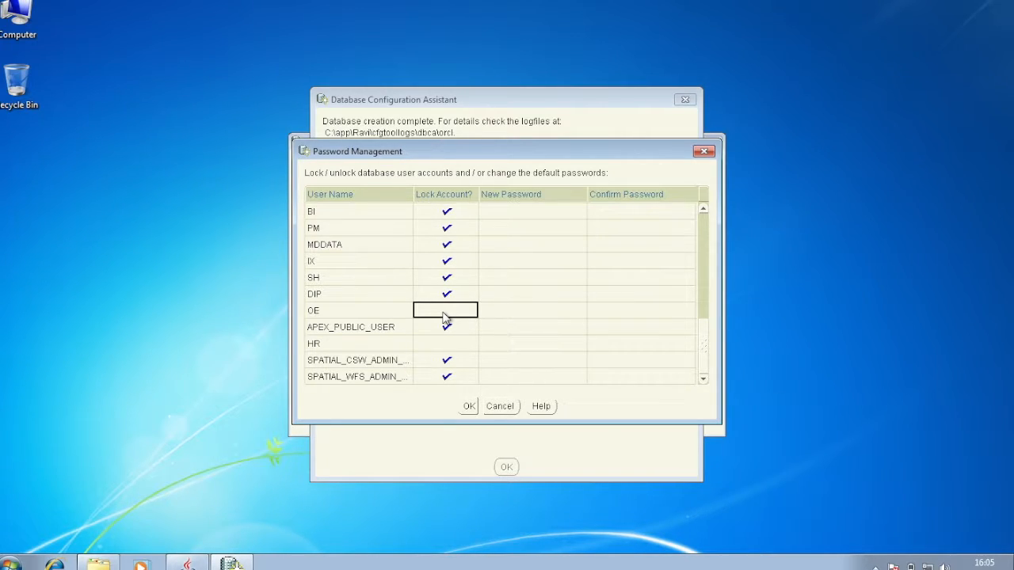
click(448, 305)
click(448, 295)
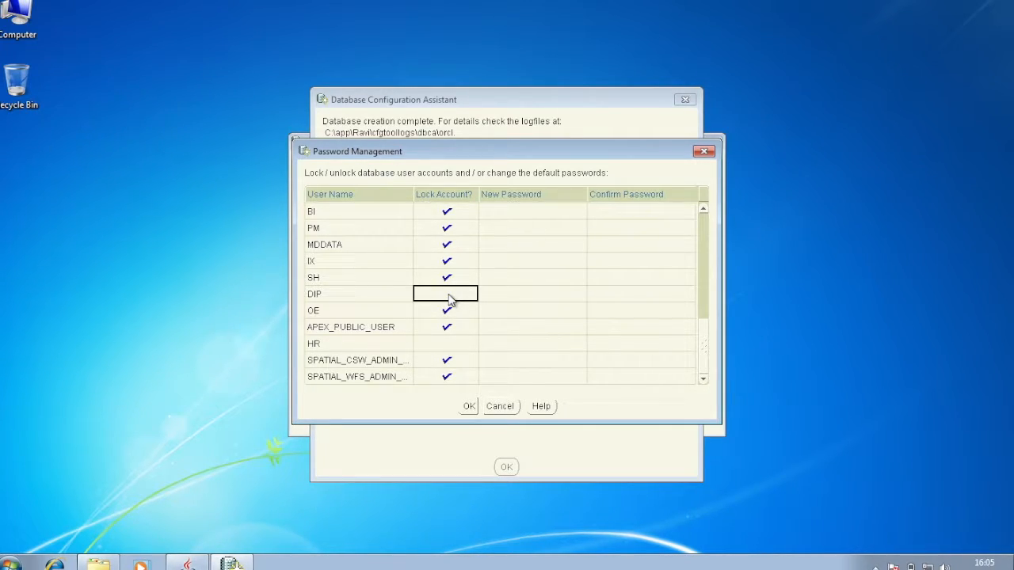
click(448, 297)
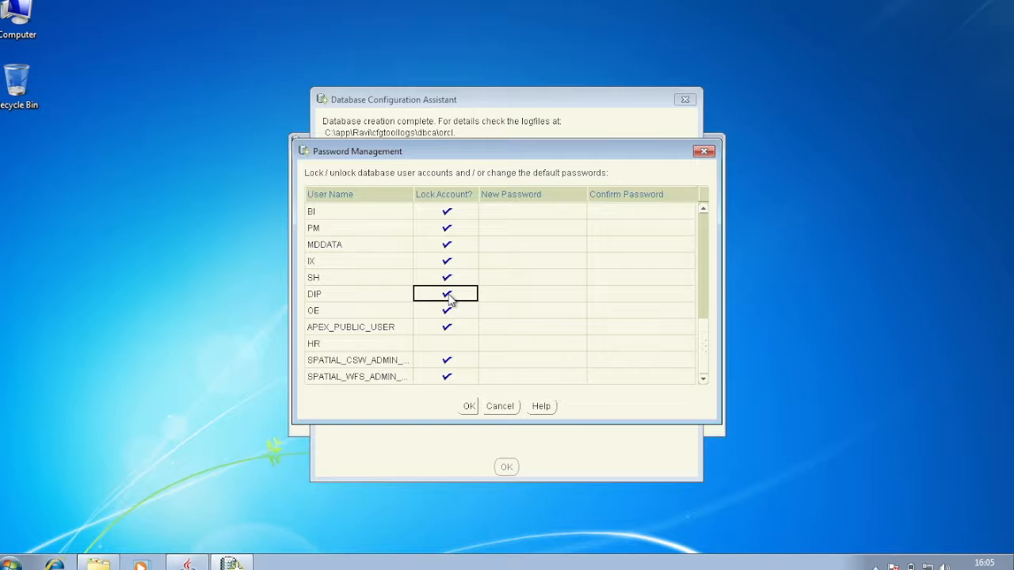
click(469, 407)
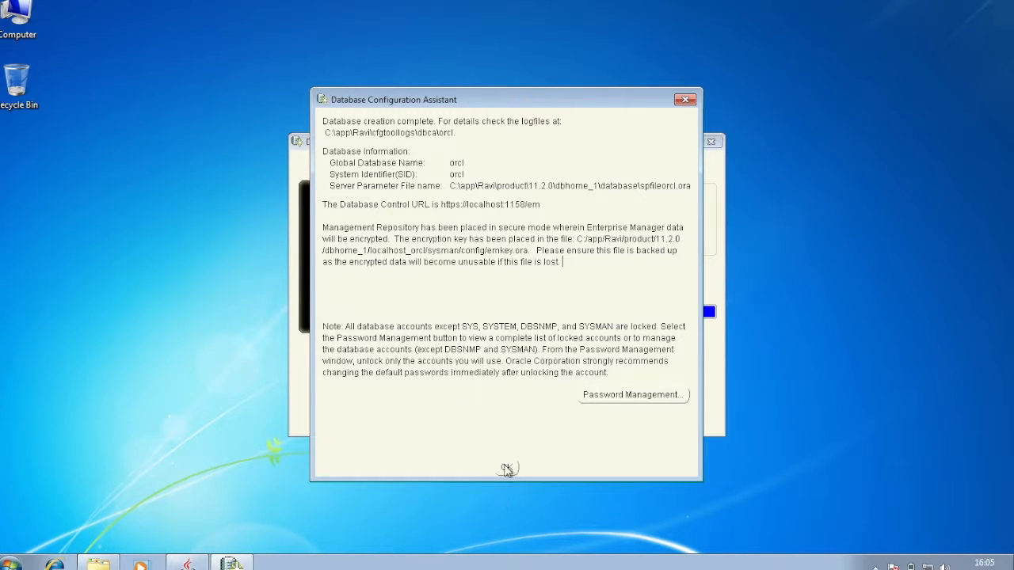
Dismiss the DBCA summary, then close the installer from its successful Finish page
click(507, 468)
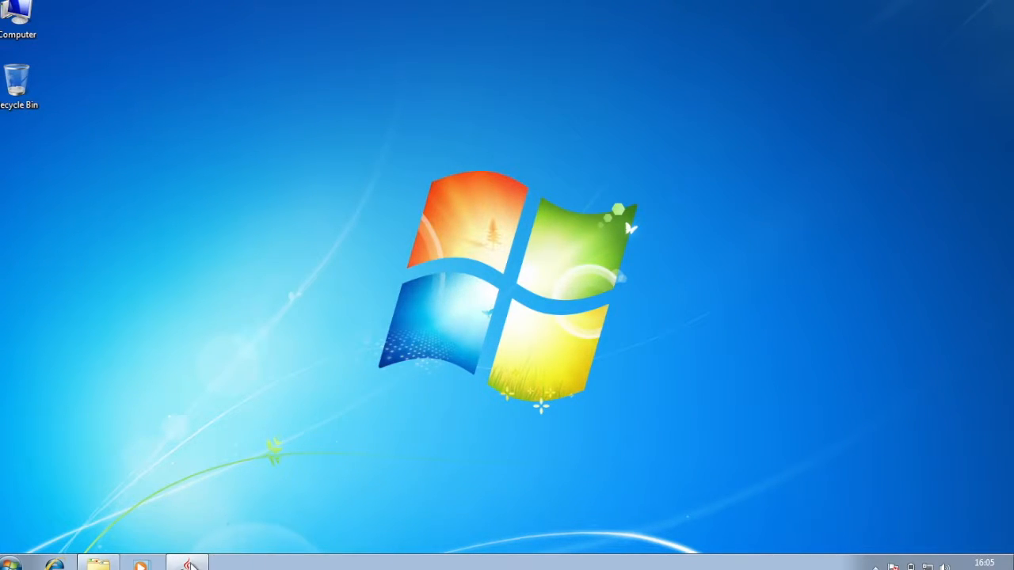
click(187, 563)
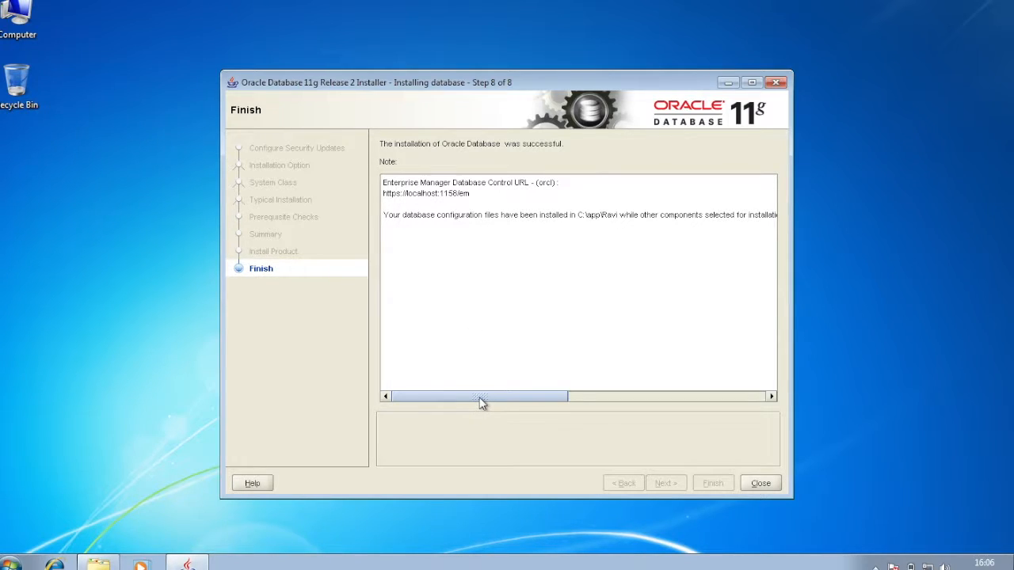
drag(482, 403, 668, 401)
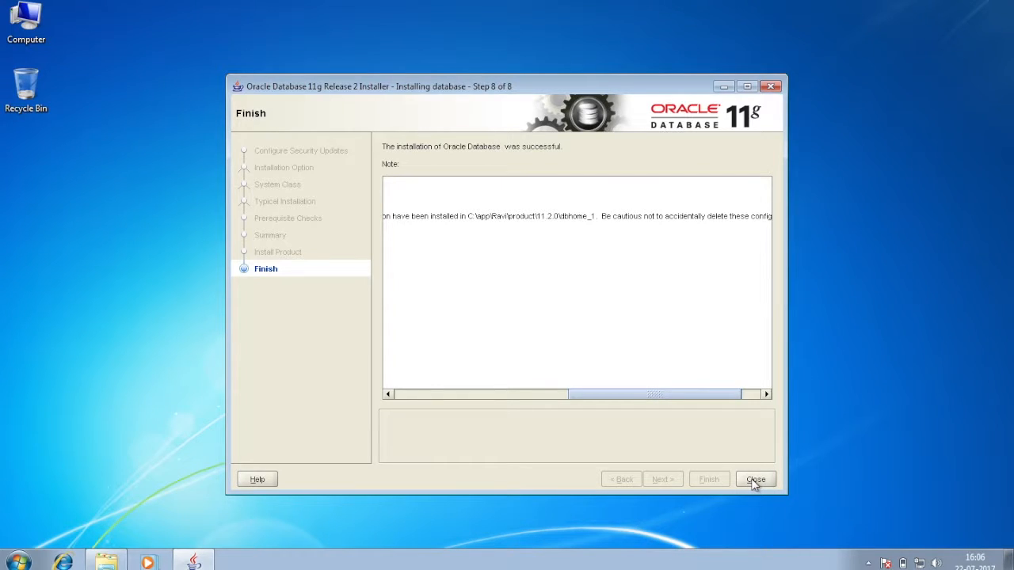
click(753, 482)
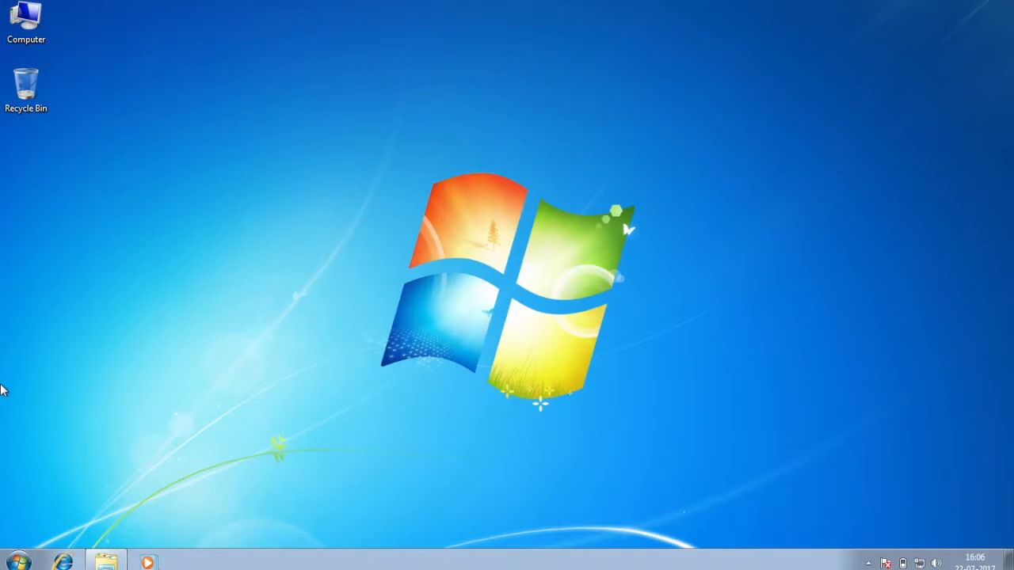
click(19, 562)
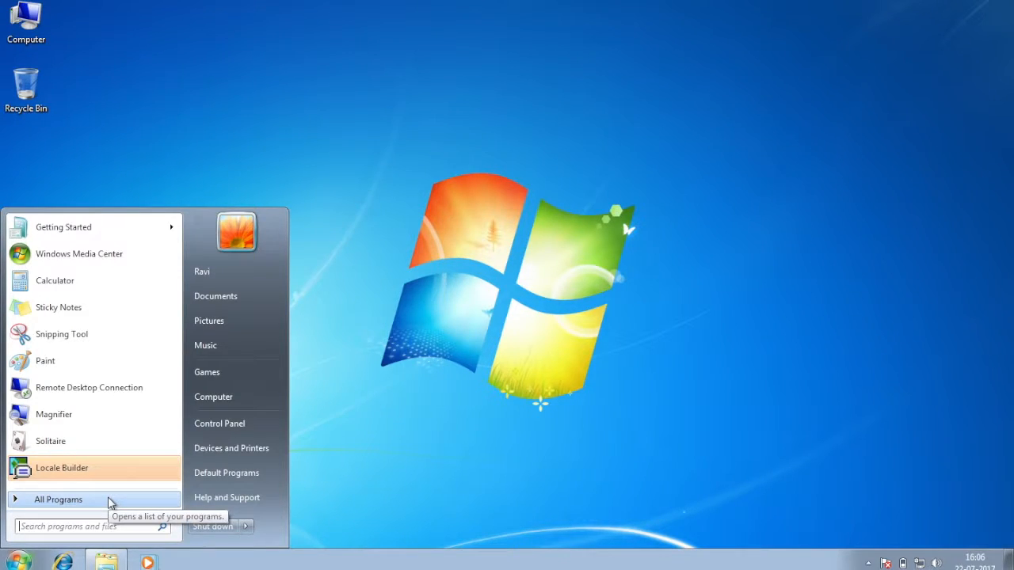
Launch SQL Plus from the Oracle - OraDb11g_home1 Application Development group and maximize it
click(111, 501)
click(125, 408)
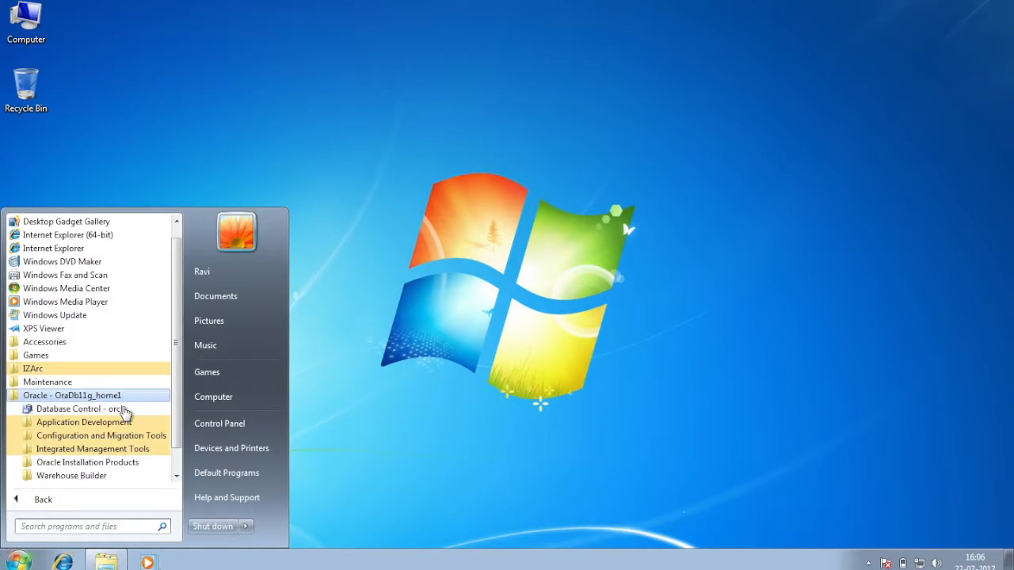
click(115, 422)
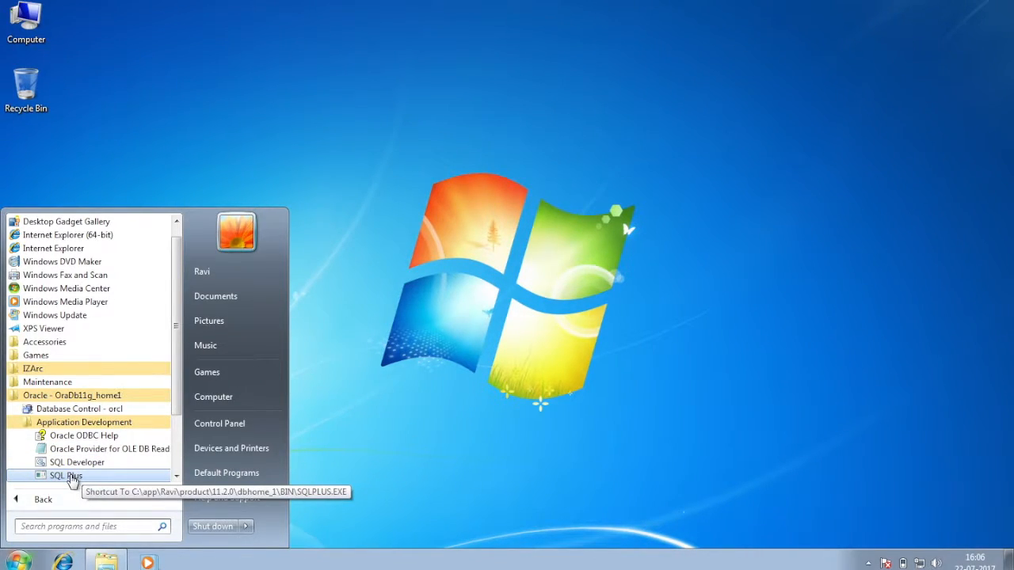
click(72, 477)
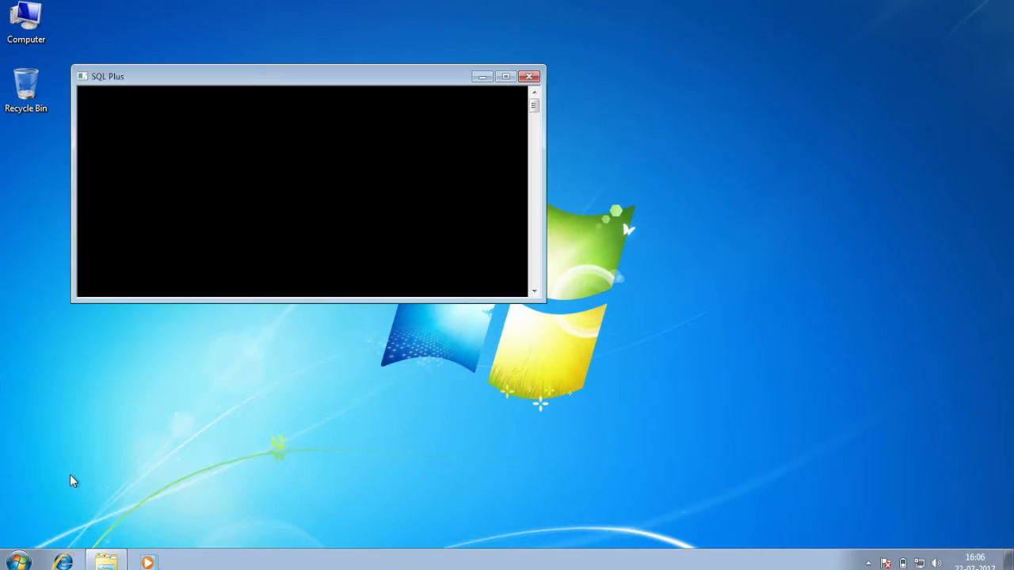
double_click(398, 76)
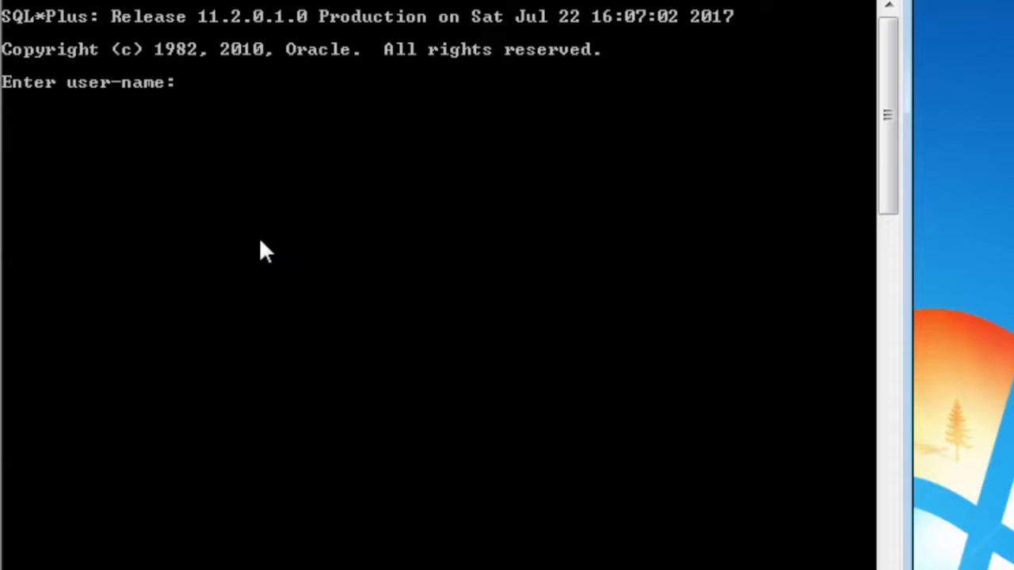
Log in as user system with the account password
text(system)
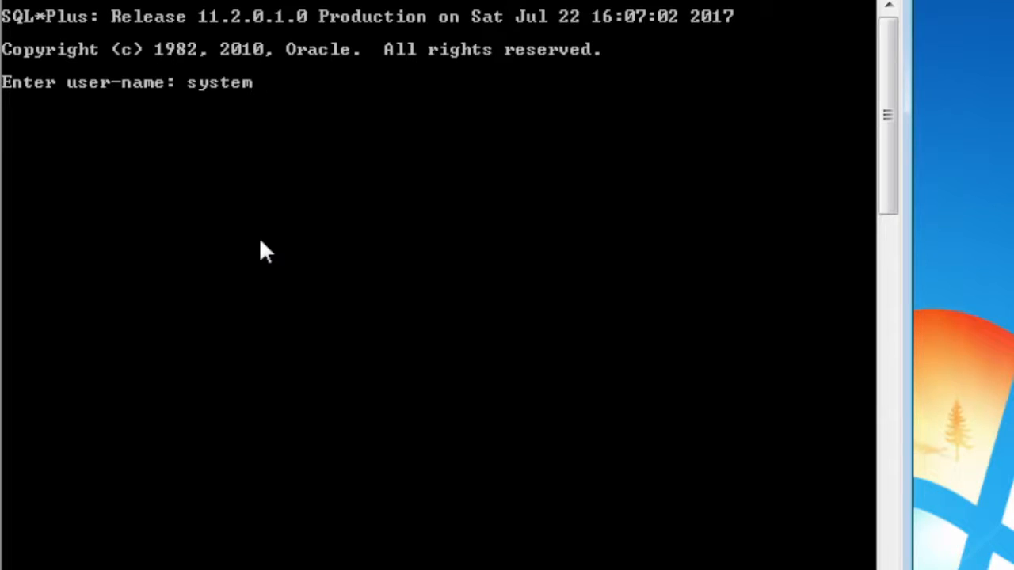
key(Return)
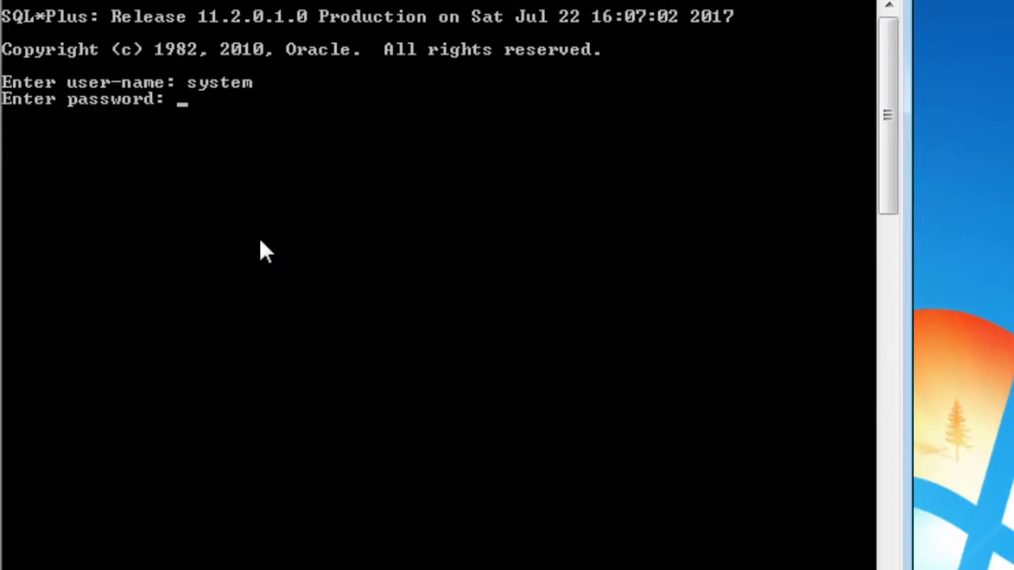
key(Return)
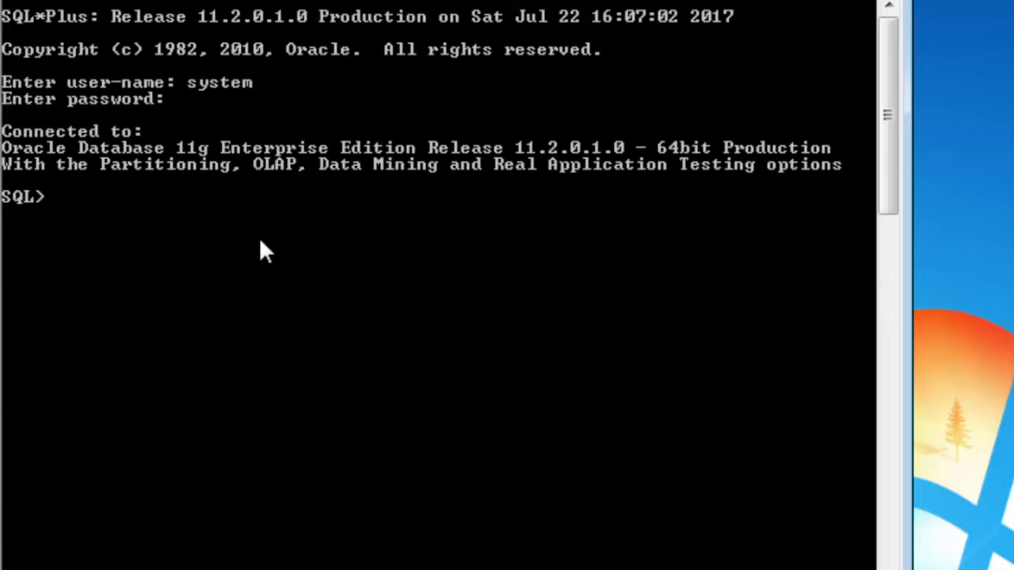
Run 'show user' to confirm the session user is SYSTEM
text(show user)
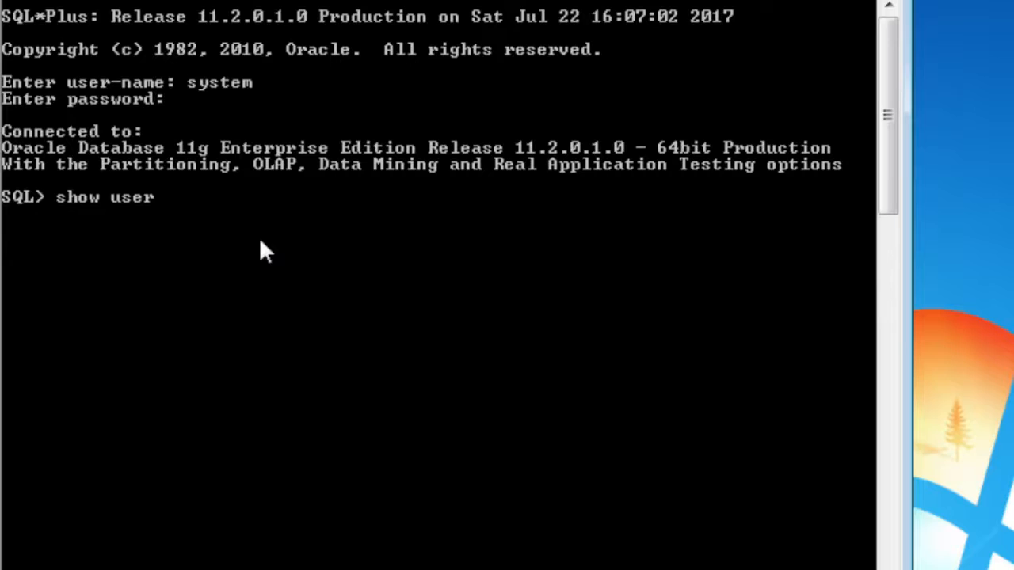
key(Return)
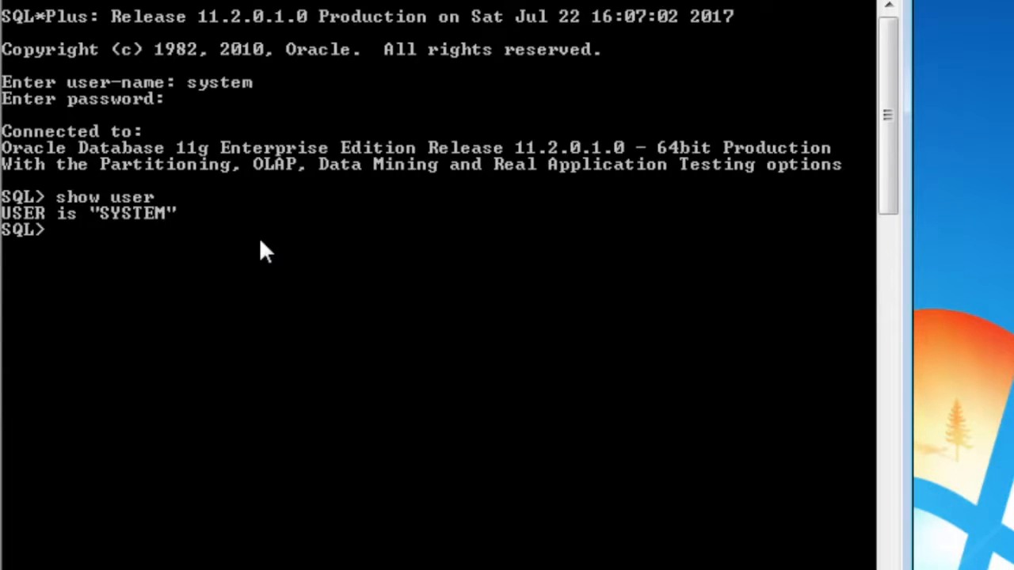
key(Return)
List the release banners with 'select * from v$version;', then clear the screen with 'clear scr'
text(s)
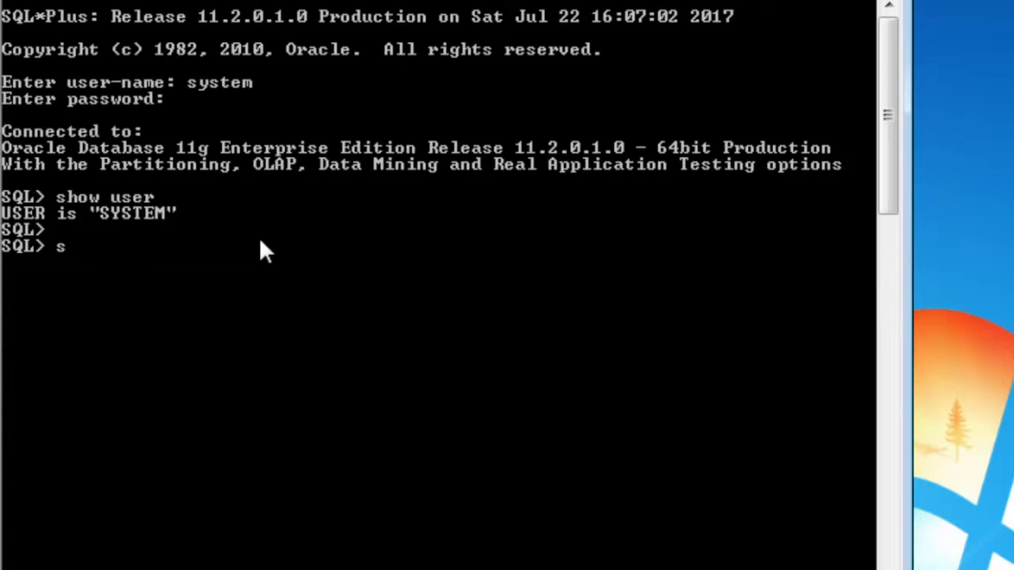
text(elect * from)
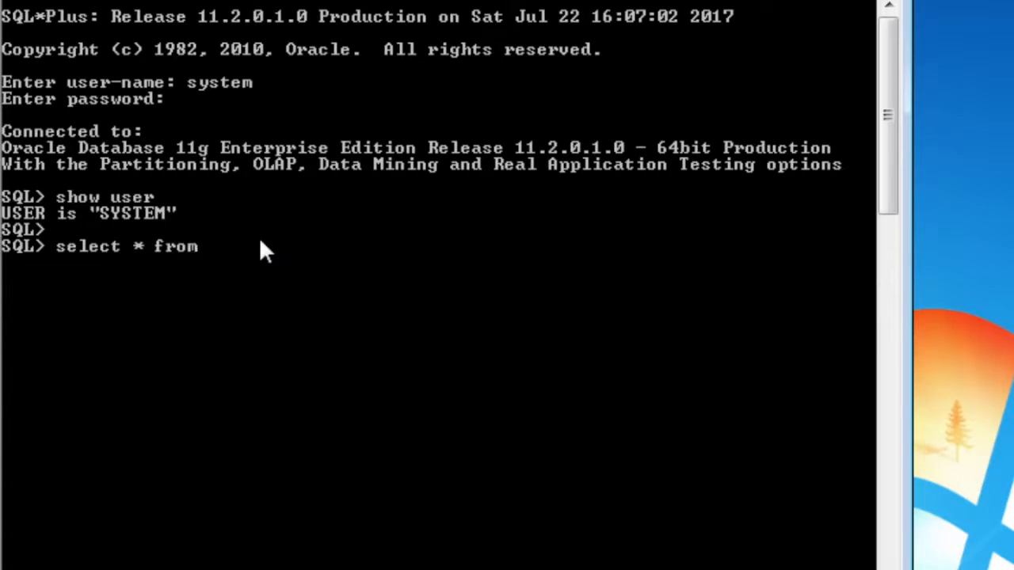
text( v$version;)
key(Return)
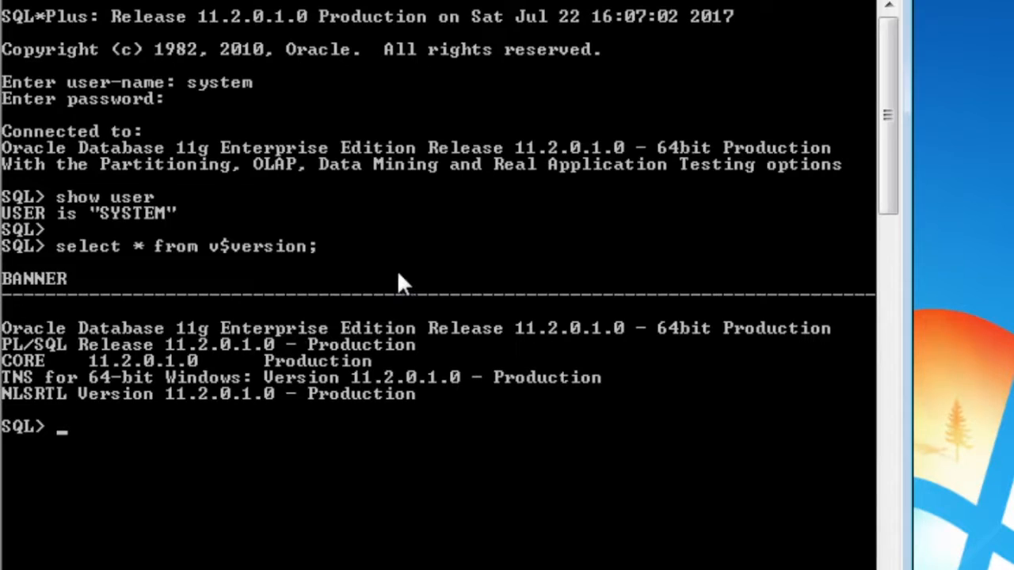
text(clear scr)
key(Return)
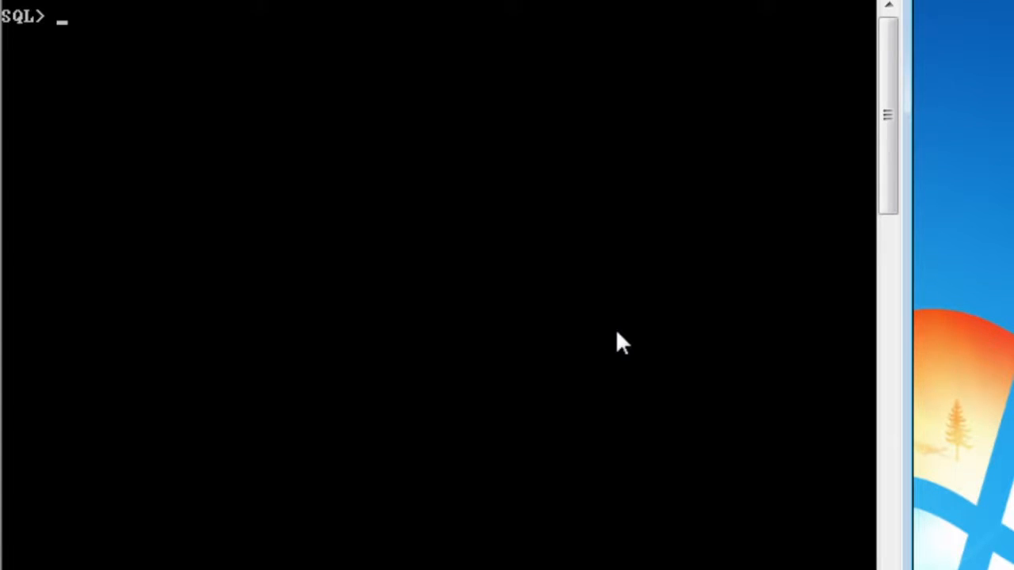
Run 'shutdown immediate', which is refused with ORA-01031 insufficient privileges
text(shutdown)
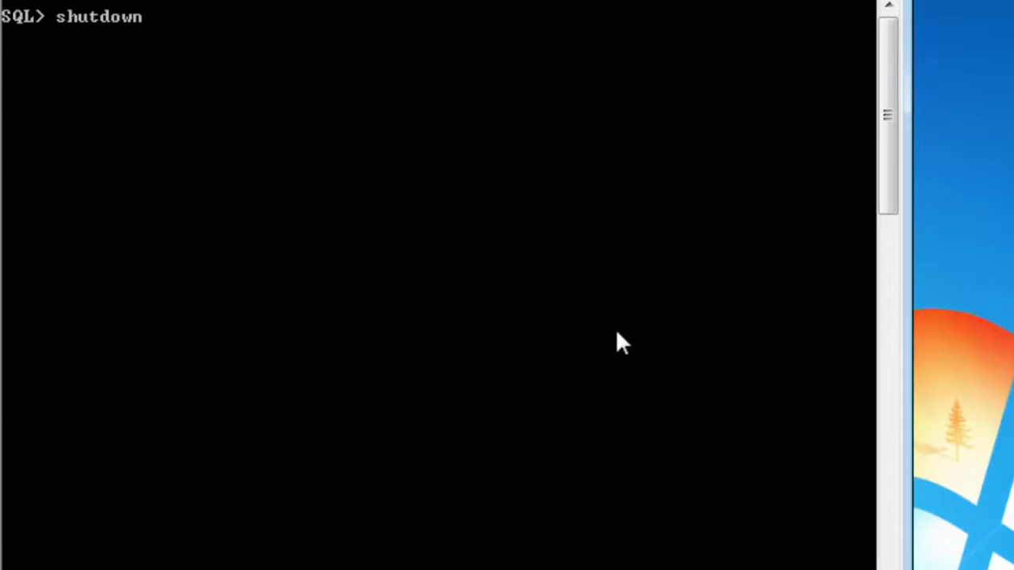
text( immediate)
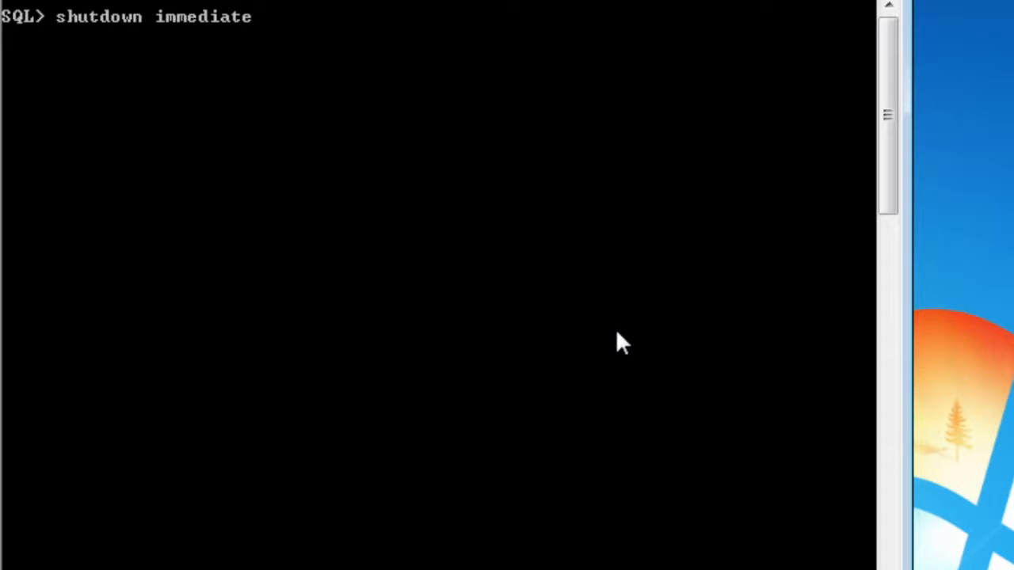
key(Return)
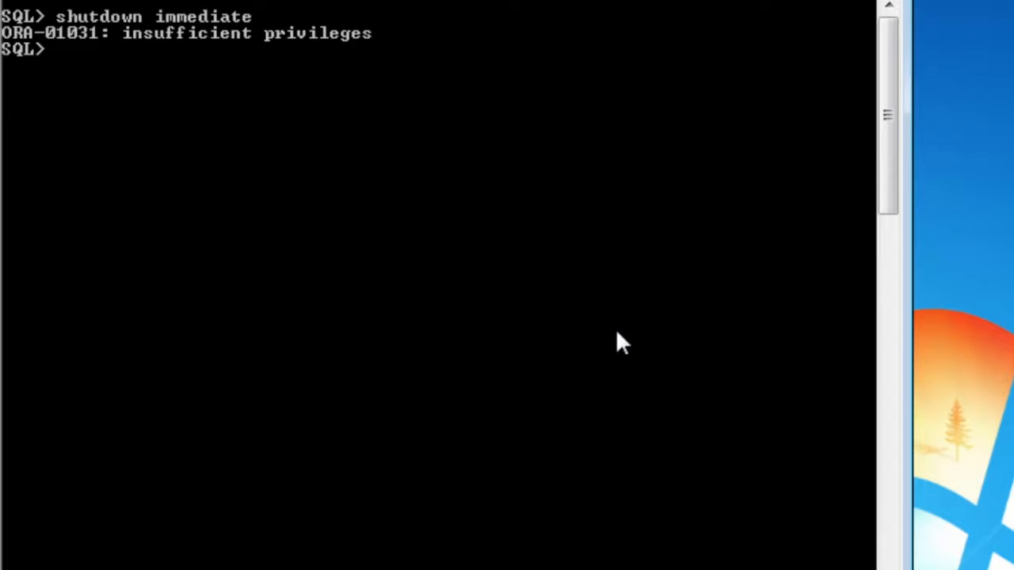
key(Return)
key(Return)
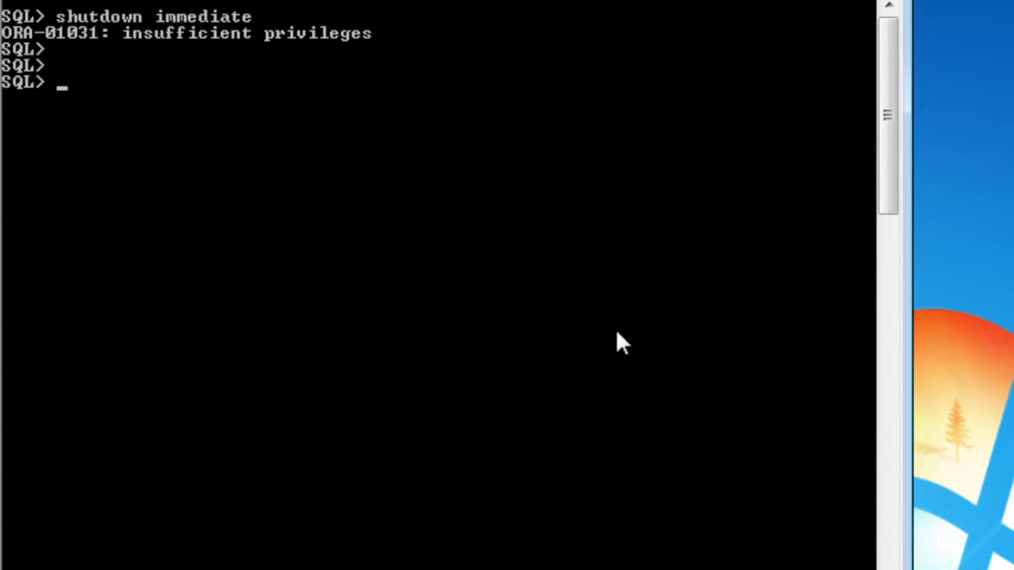
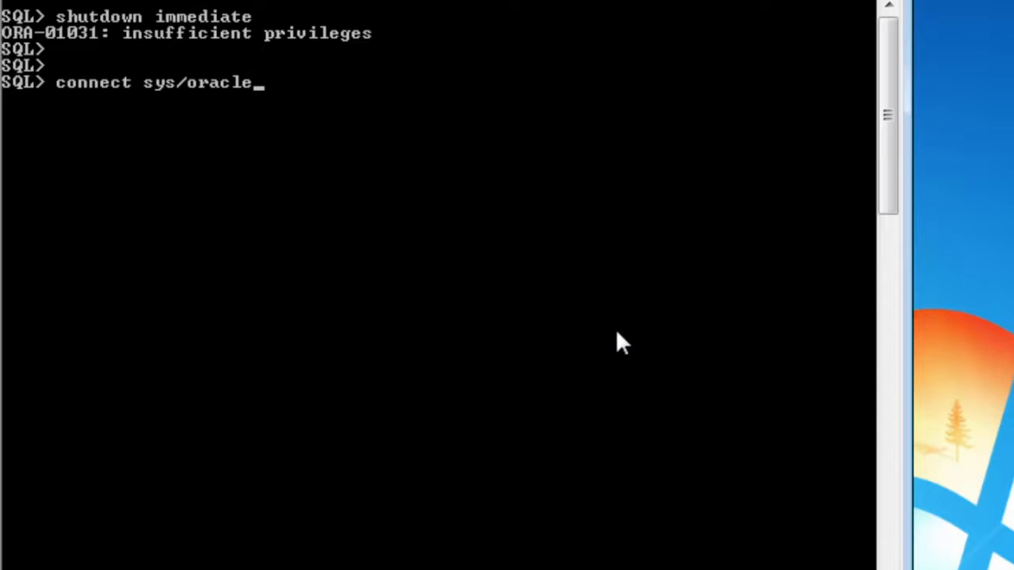
After the plain SYS login fails, reconnect with 'connect sys as sysdba' and the SYS password
key(Return)
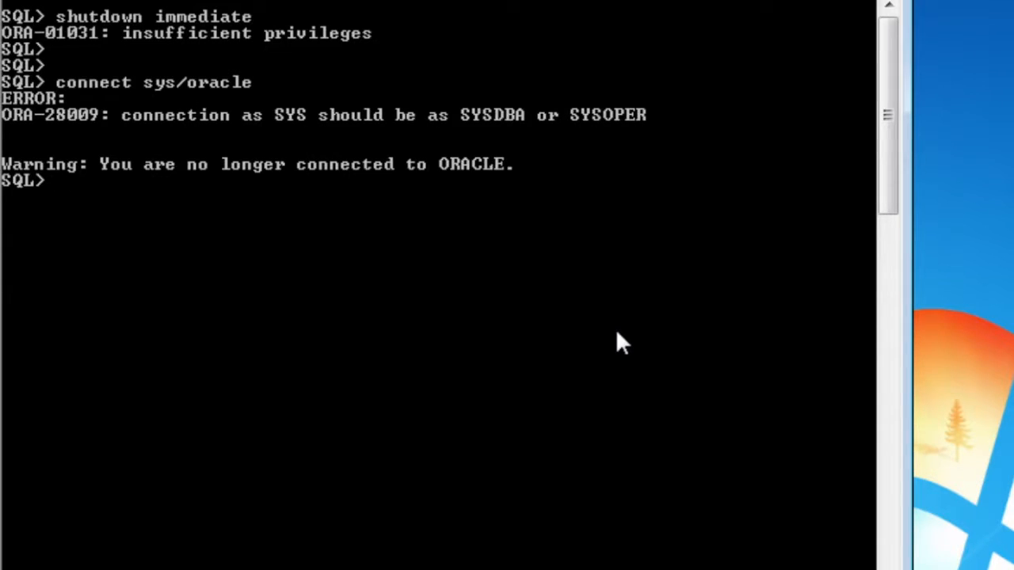
key(Return)
key(Return)
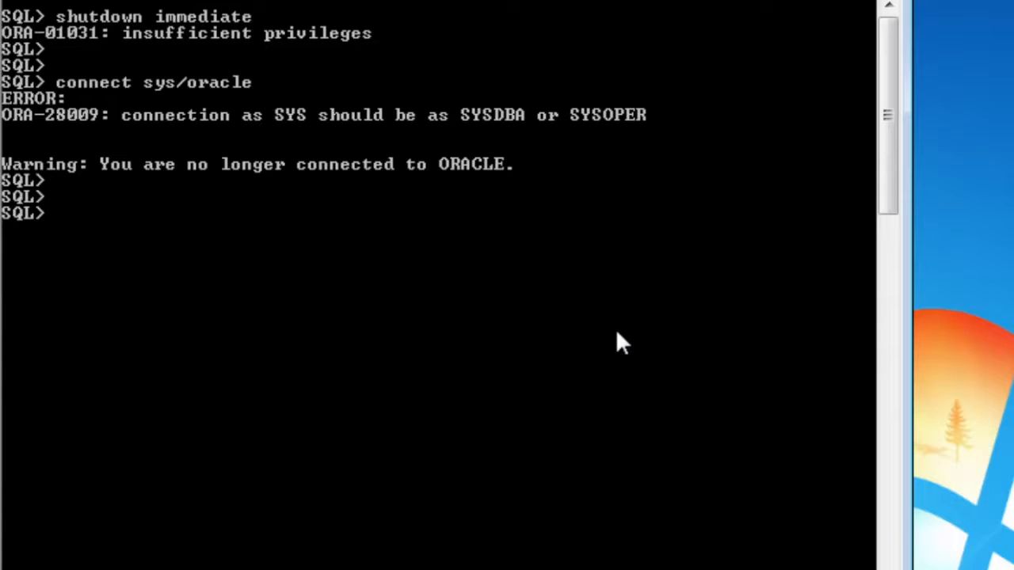
key(Up)
key(Left)
key(Left)
key(Left)
key(Right)
key(Left)
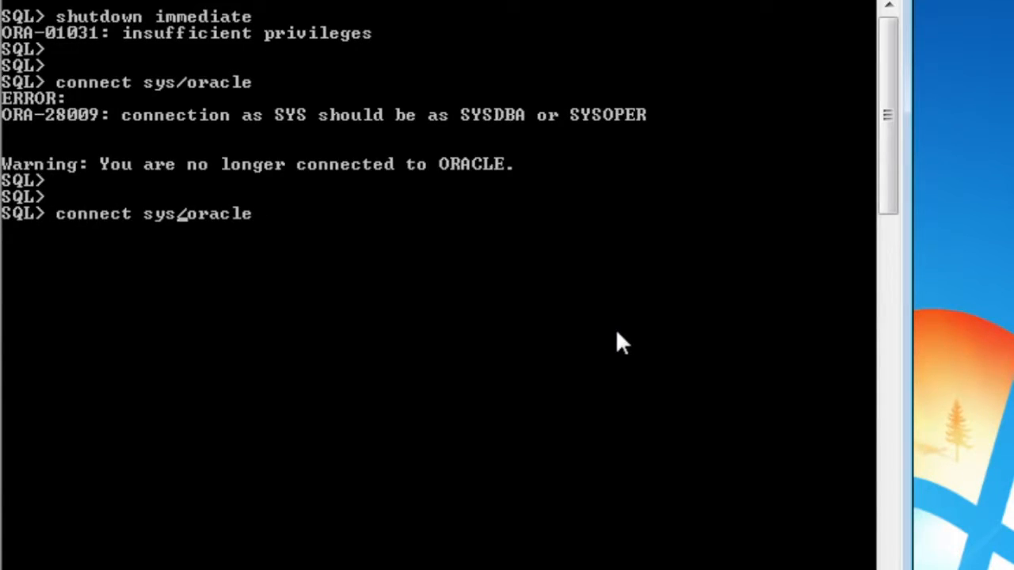
key(Right)
key(Right)
key(Right)
key(Right)
key(Right)
key(Right)
key(Right)
key(BackSpace)
key(BackSpace)
key(BackSpace)
key(BackSpace)
key(BackSpace)
key(BackSpace)
key(BackSpace)
text(a)
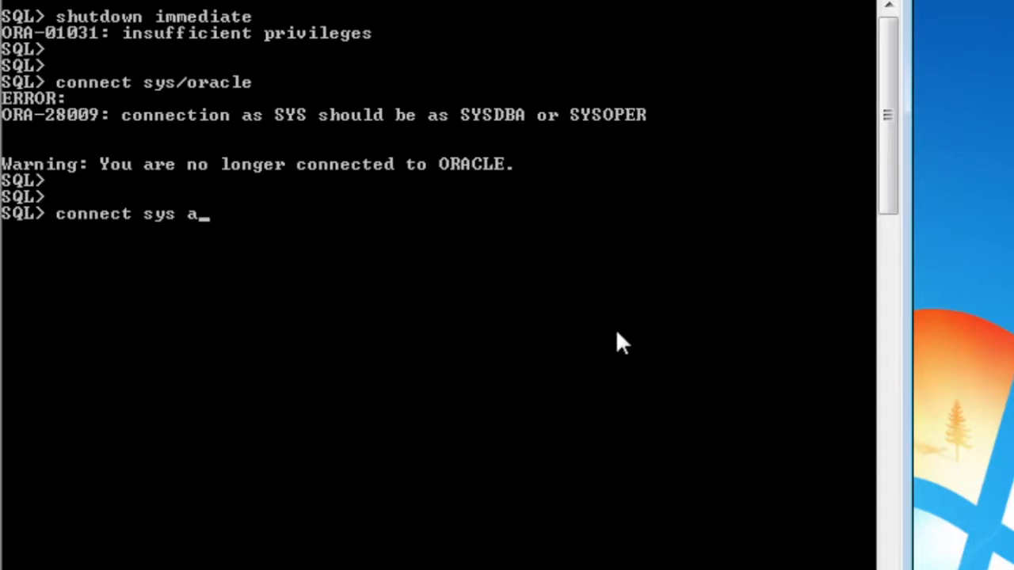
text(s sysdba)
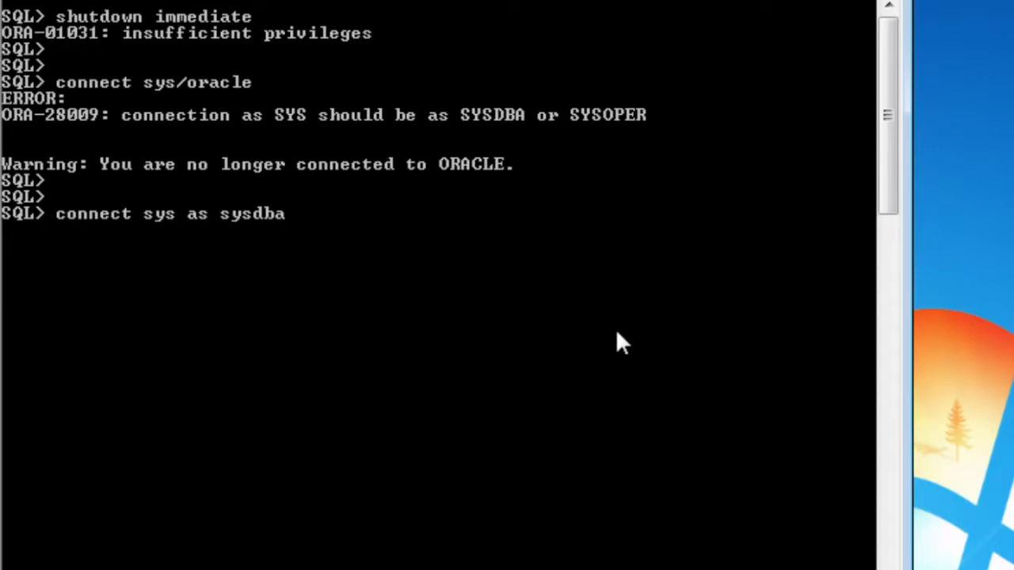
key(Return)
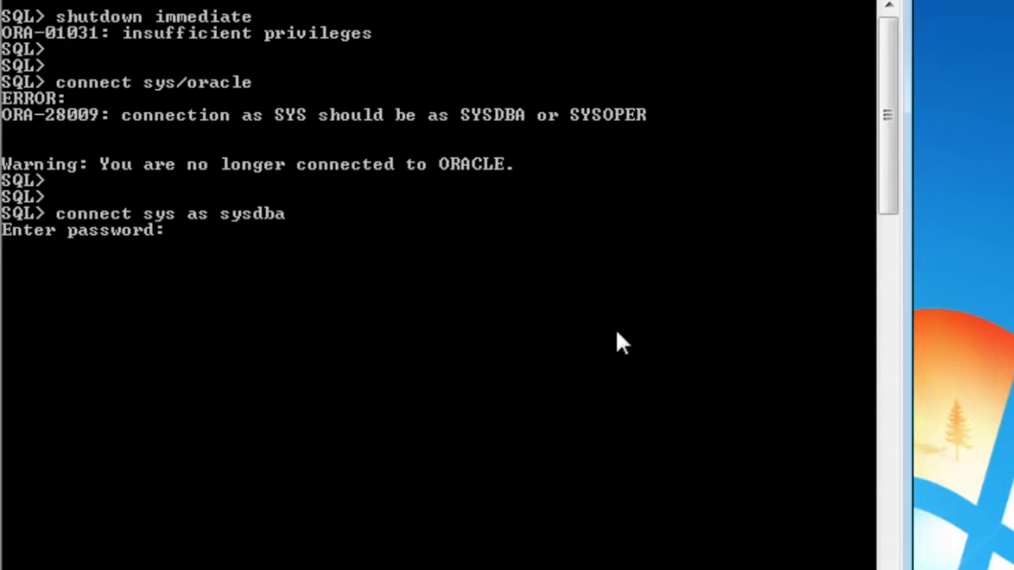
key(Return)
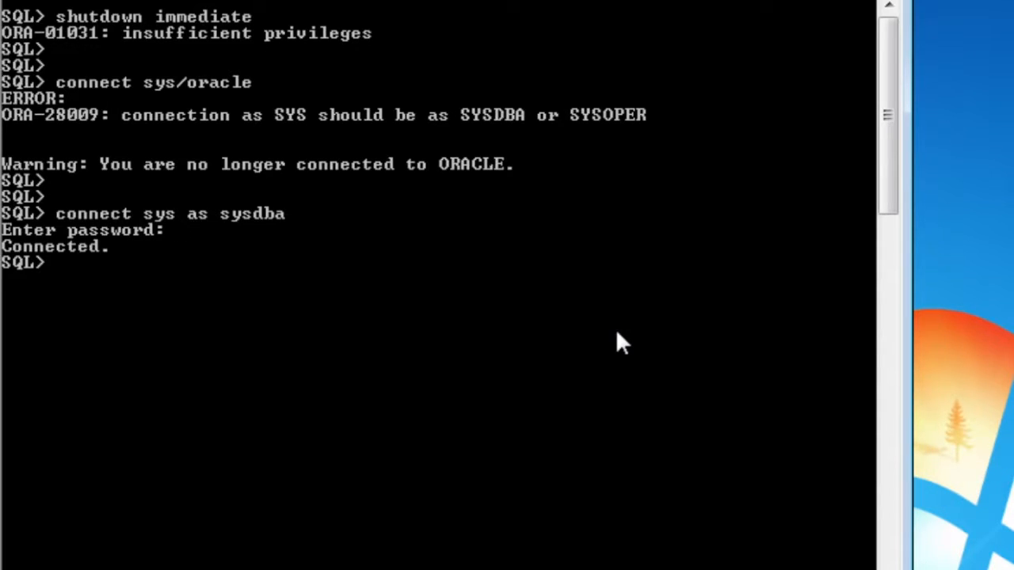
key(Return)
key(Return)
Run 'shut immediate', then 'startup' until the database reports mounted and opened
text(shut immediate)
key(Return)
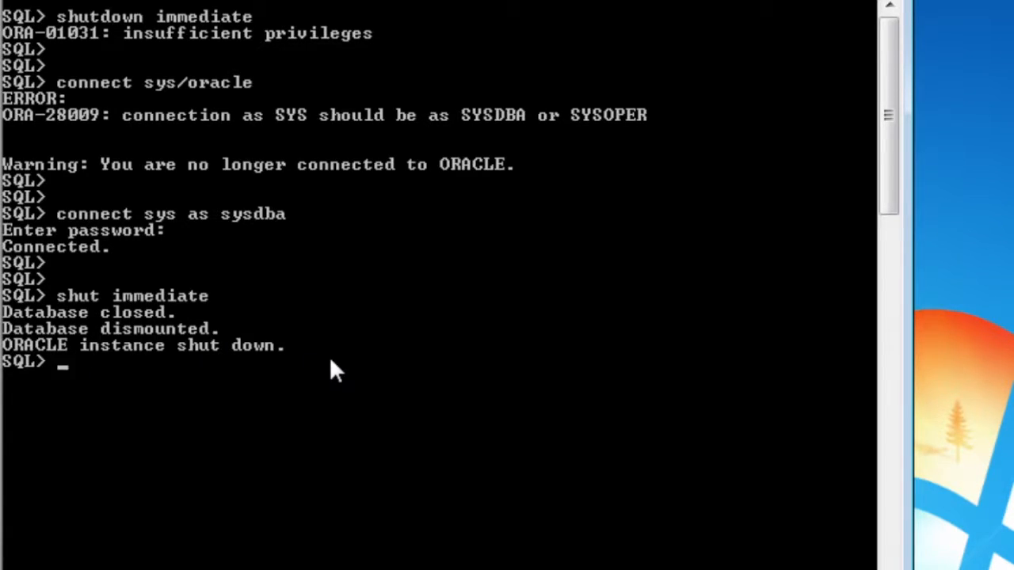
key(Return)
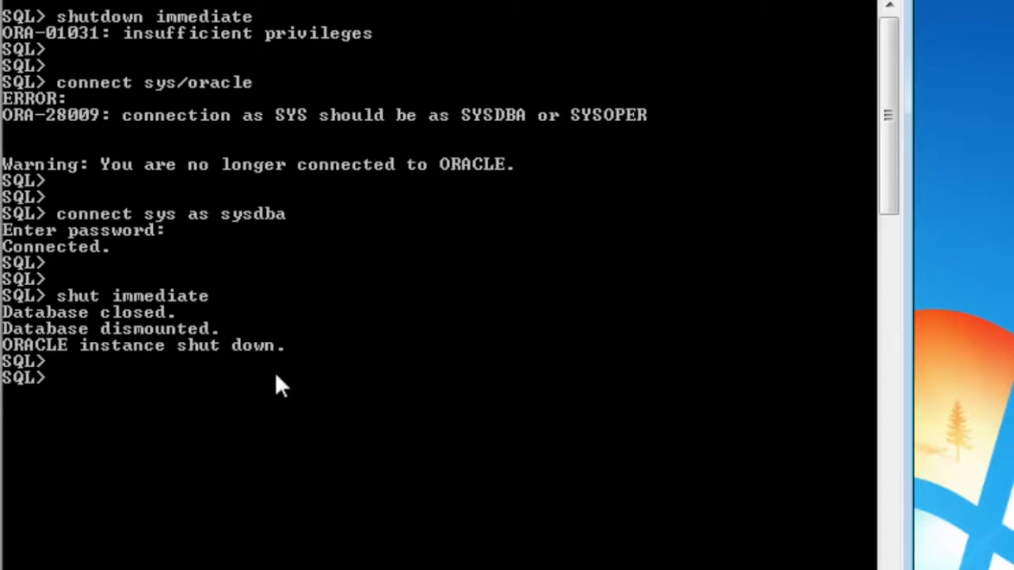
text(startup)
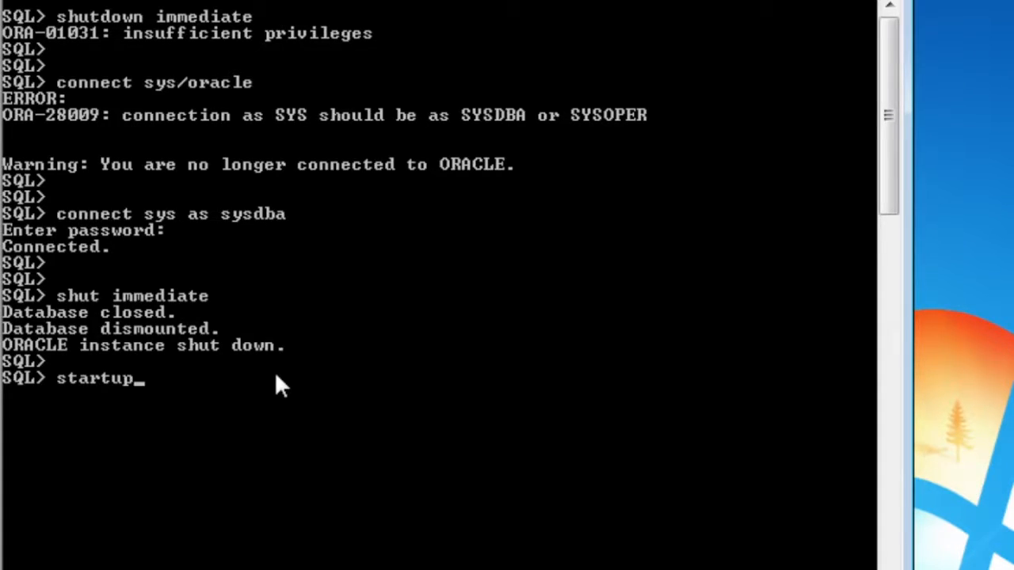
key(Return)
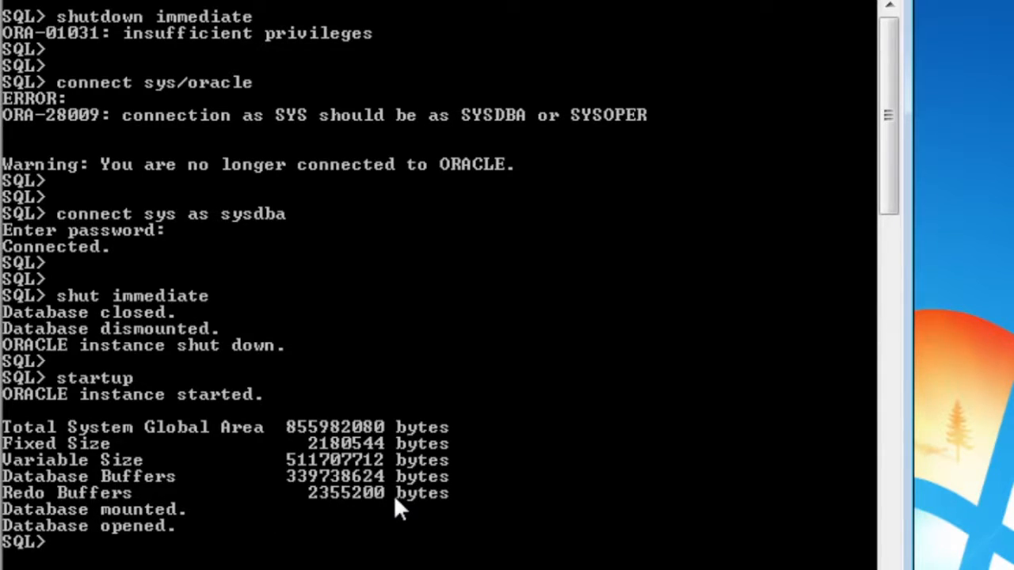
Start Task Manager from the taskbar, move it beside SQL Plus, and show its Performance graphs
mouse_move(772, 561)
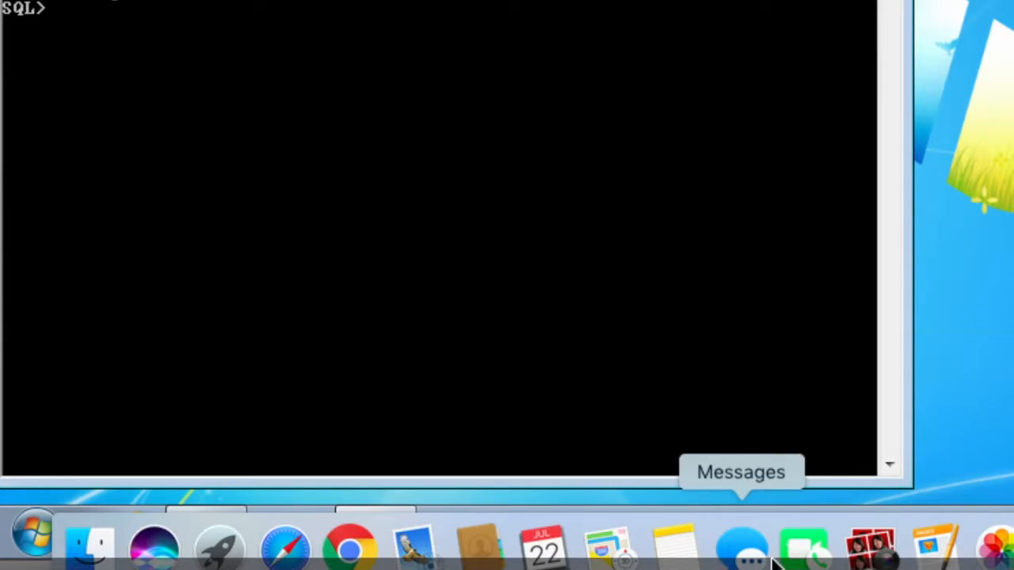
right_click(798, 531)
click(844, 440)
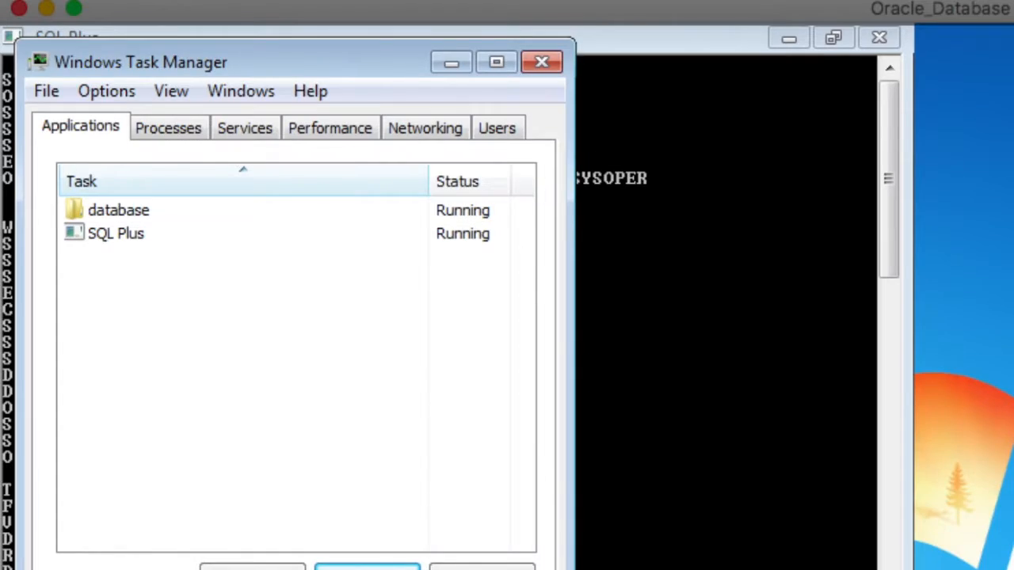
drag(351, 62, 819, 49)
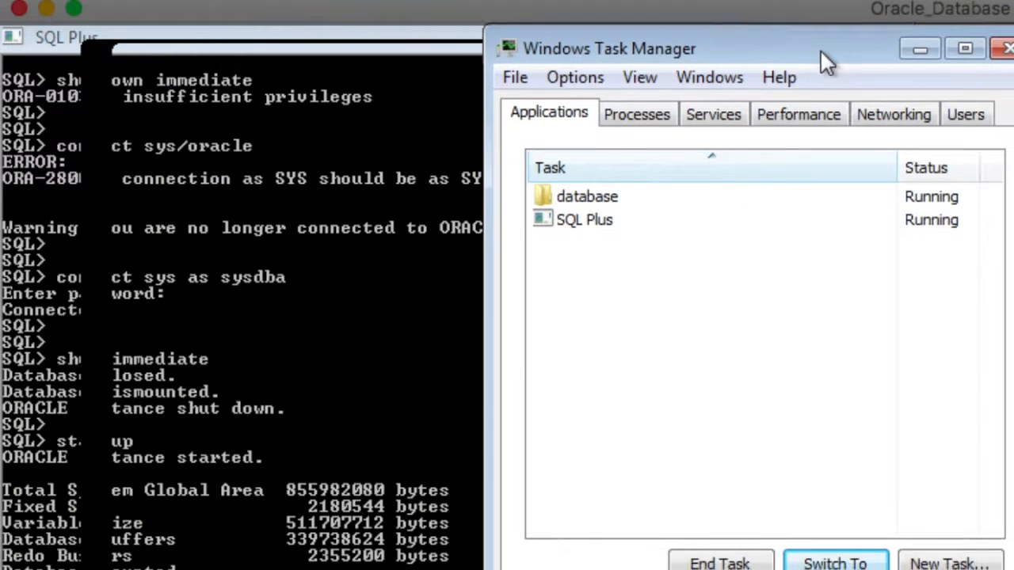
click(651, 116)
click(702, 114)
click(778, 116)
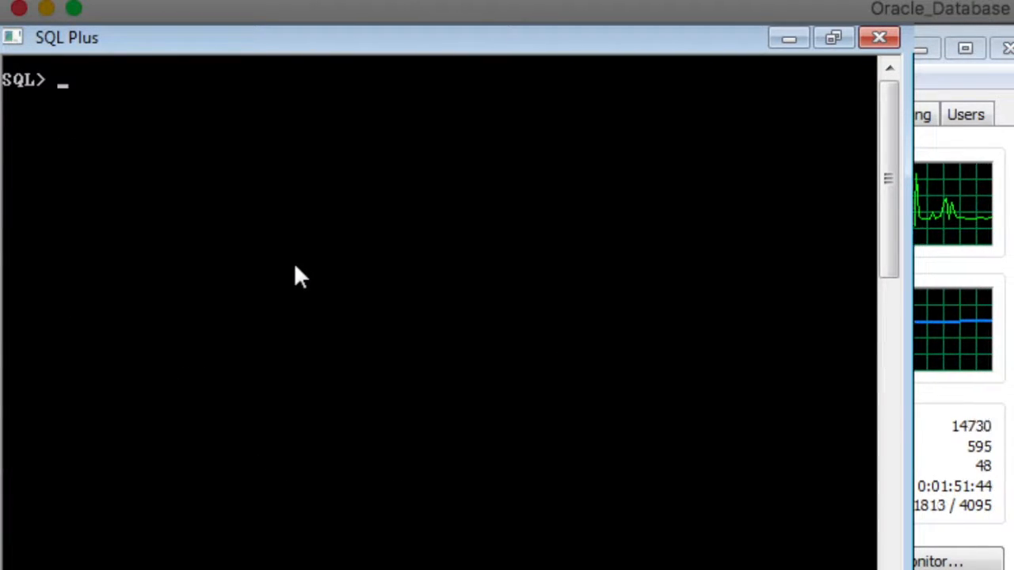
Run 'shut immediate' again while watching physical memory drop in Task Manager
text(shut i)
text(mmediate)
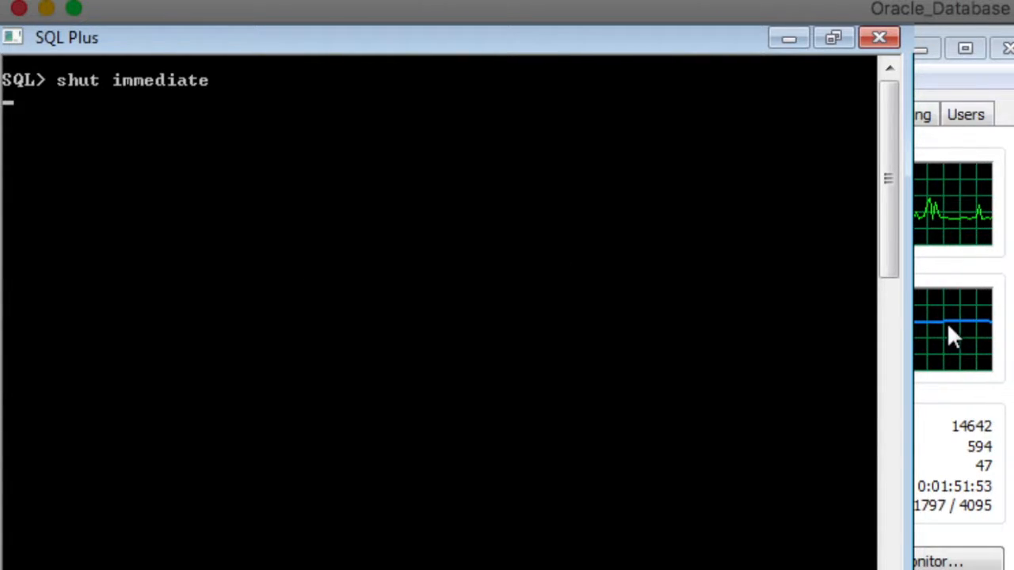
click(967, 72)
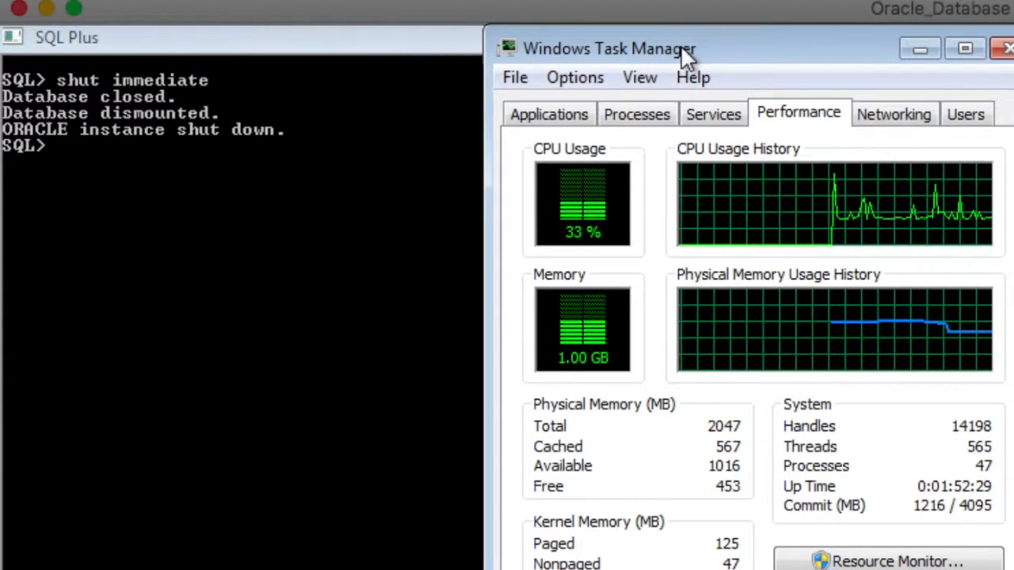
drag(680, 45, 1006, 47)
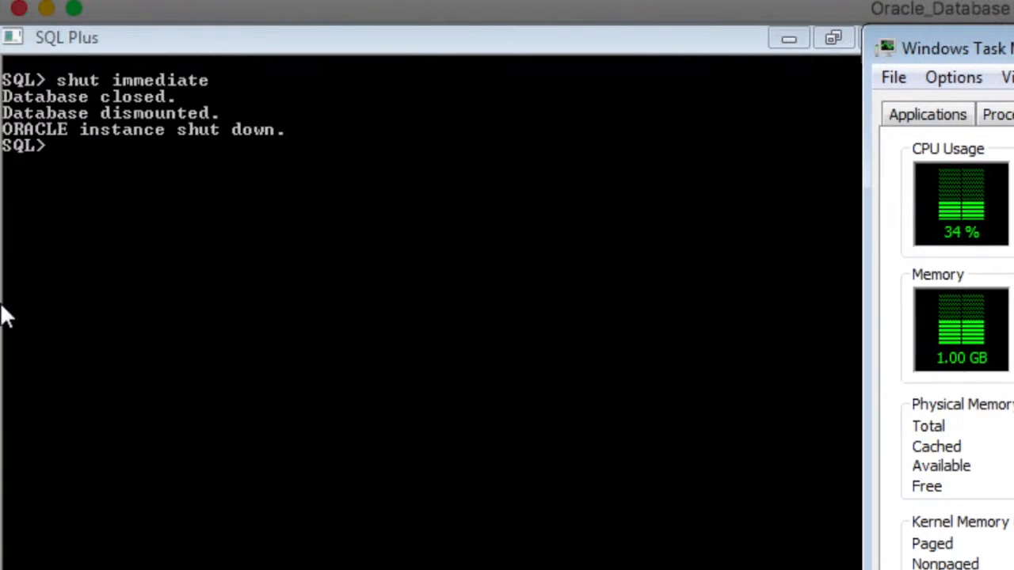
click(105, 279)
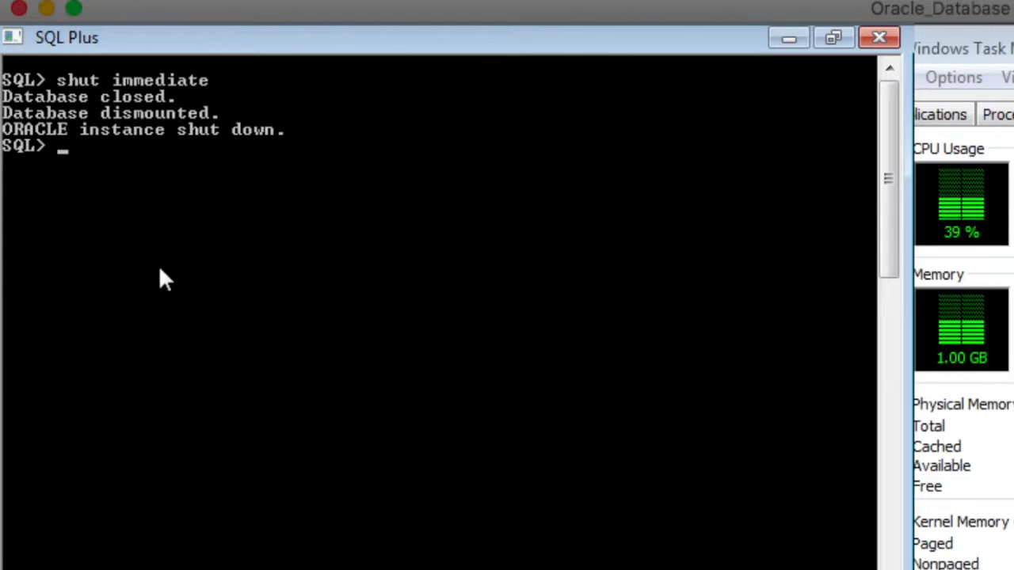
Run 'startup' and watch Task Manager memory use climb back to about 1.20 GB
text(startup)
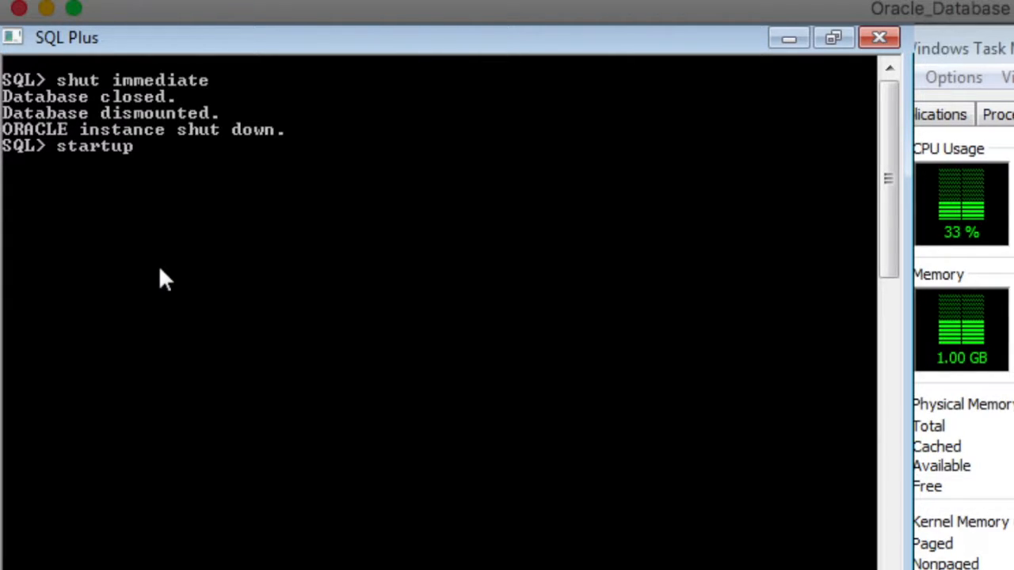
key(Return)
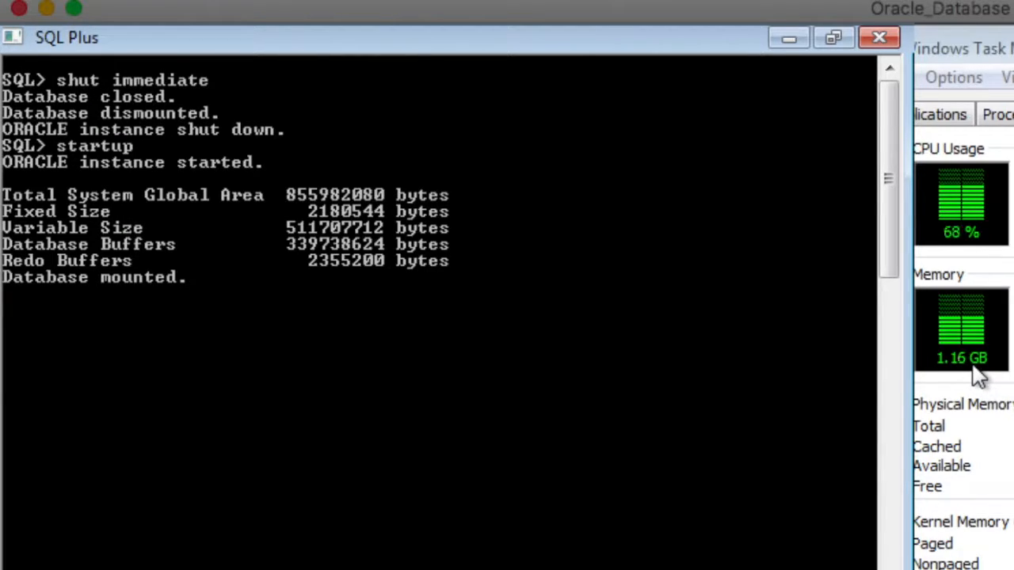
click(968, 48)
drag(968, 48, 579, 49)
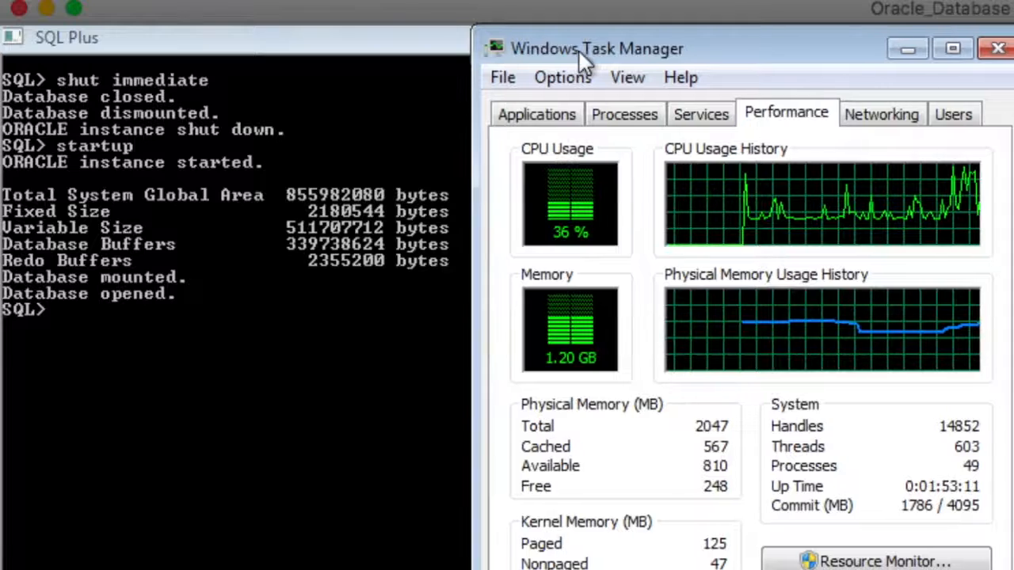